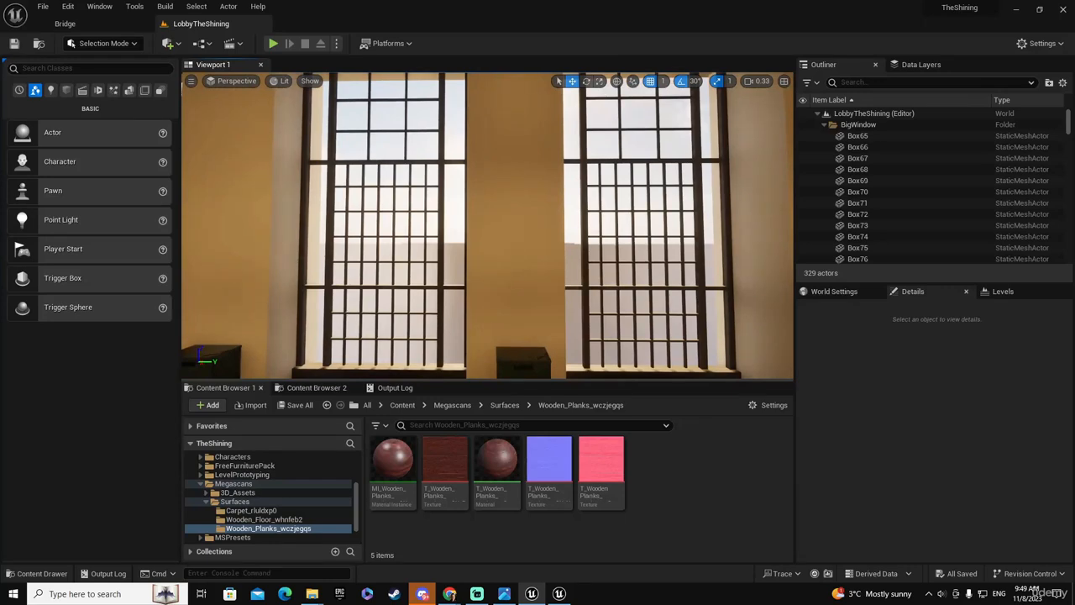
Delete the big window group beside the green cabinet, confirming the deletion for all of its referenced parts.
{"action": "left_click", "coordinate": [613, 286]}
{"action": "key", "text": "Delete"}
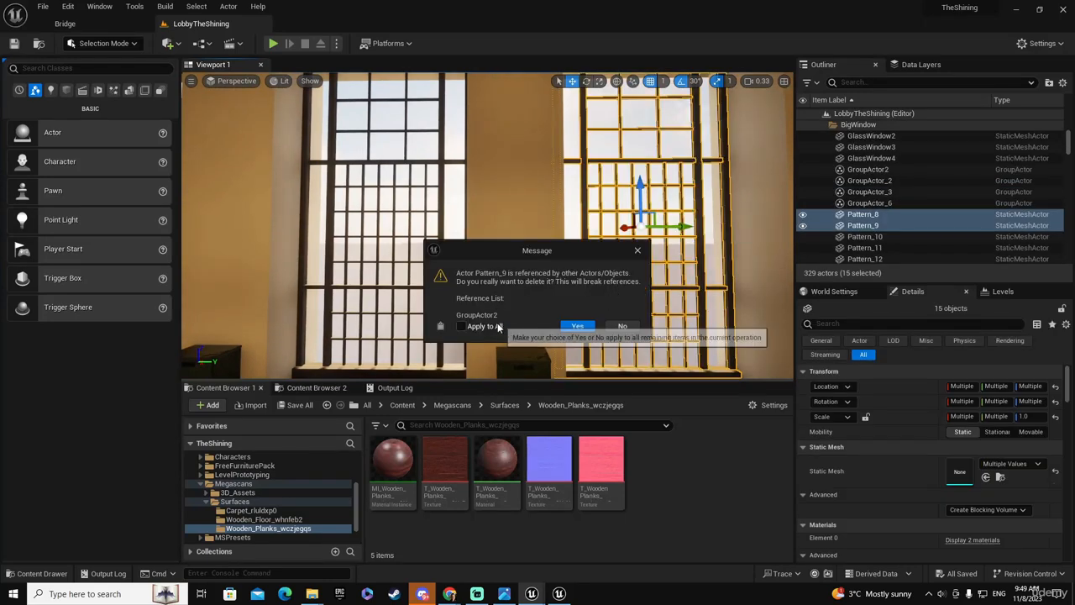
{"action": "left_click", "coordinate": [576, 327]}
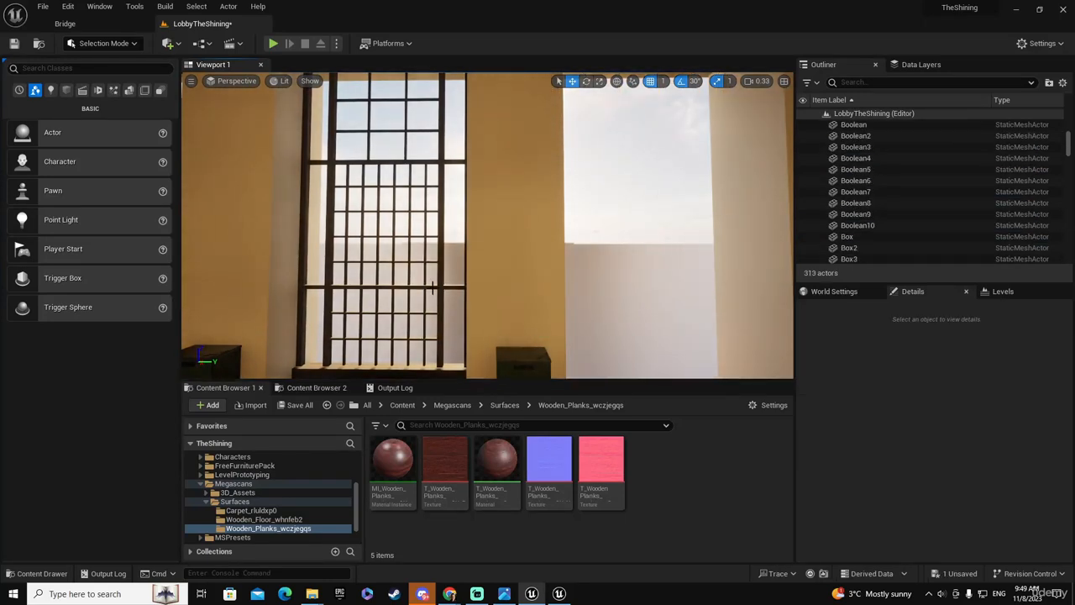
Delete two more big window groups along the same wall, applying the confirmation to all parts, so only one window remains.
{"action": "left_click", "coordinate": [432, 289]}
{"action": "right_click_drag", "start_coordinate": [432, 289], "coordinate": [399, 281]}
{"action": "key", "text": "a"}
{"action": "left_click", "coordinate": [457, 280]}
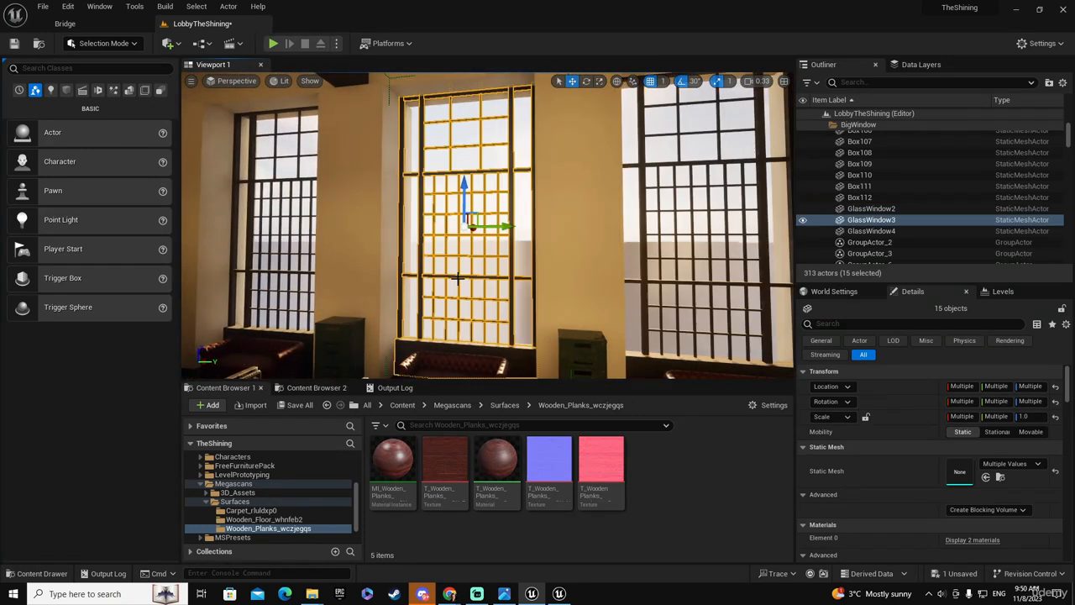
{"action": "key", "text": "Delete"}
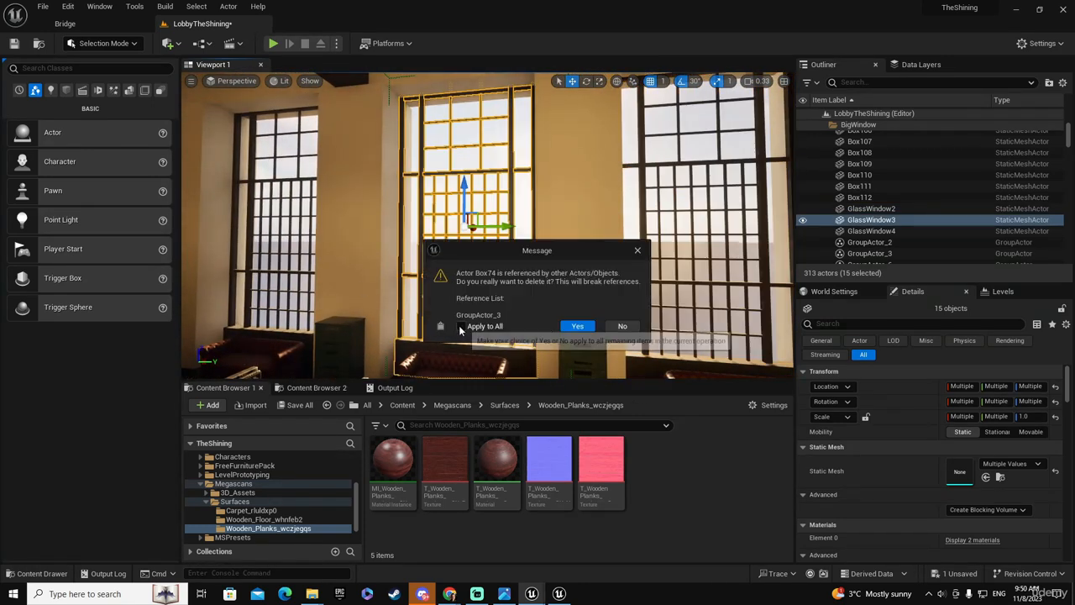
{"action": "left_click", "coordinate": [578, 329]}
{"action": "left_click", "coordinate": [284, 271]}
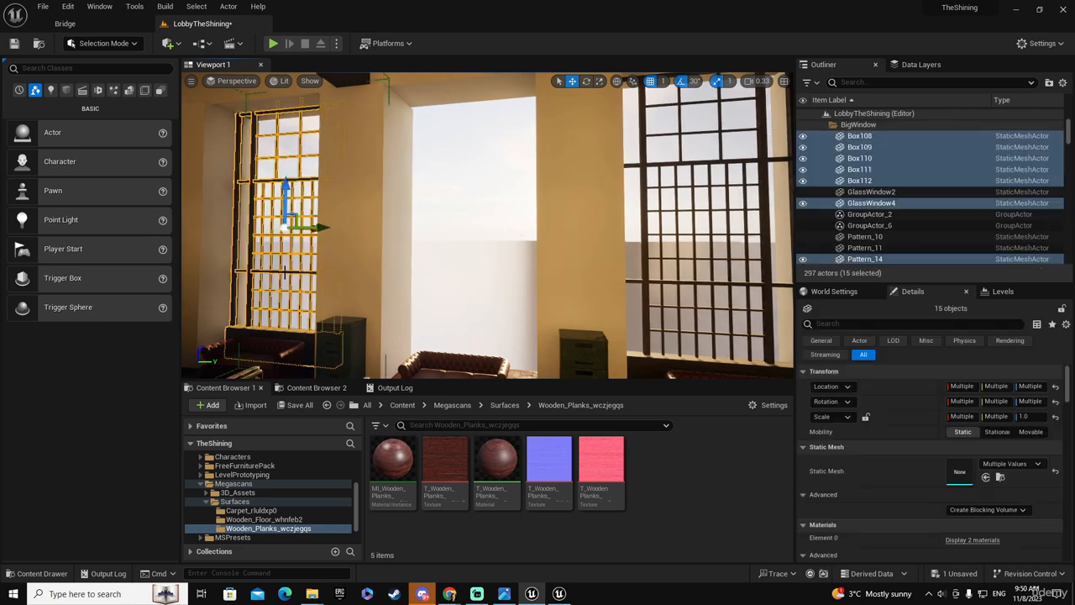
{"action": "key", "text": "Delete"}
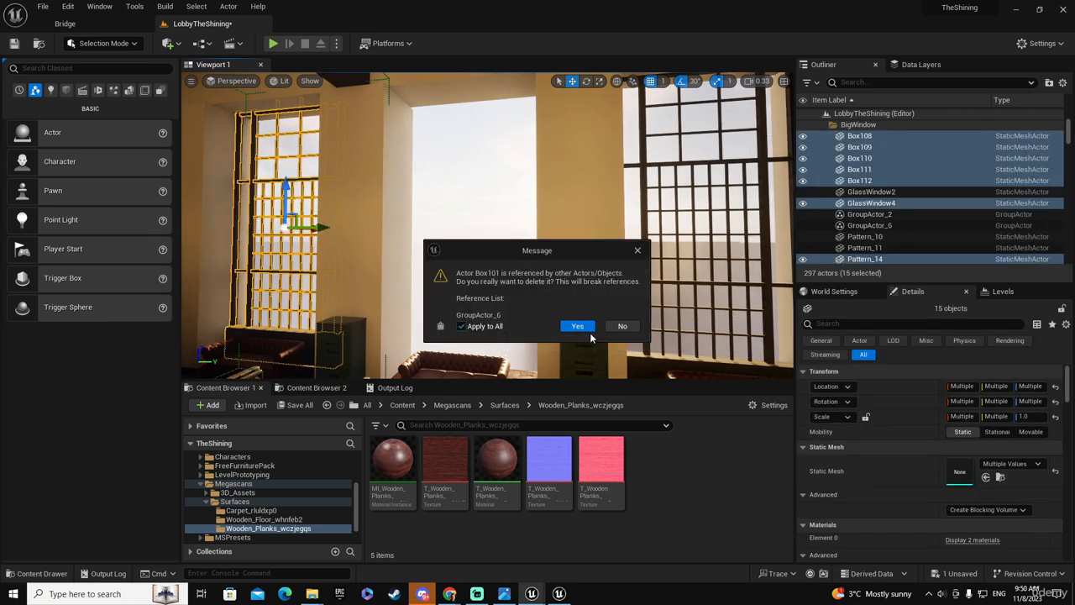
{"action": "left_click", "coordinate": [579, 331]}
Face the one remaining big window and set the viewport's view mode to Unlit.
{"action": "right_click_drag", "start_coordinate": [690, 301], "coordinate": [739, 294]}
{"action": "key", "text": "w"}
{"action": "key", "text": "s"}
{"action": "mouse_move", "coordinate": [350, 237]}
{"action": "right_mouse_down"}
{"action": "mouse_move", "coordinate": [329, 267]}
{"action": "mouse_move", "coordinate": [357, 262]}
{"action": "mouse_move", "coordinate": [349, 237]}
{"action": "right_mouse_up"}
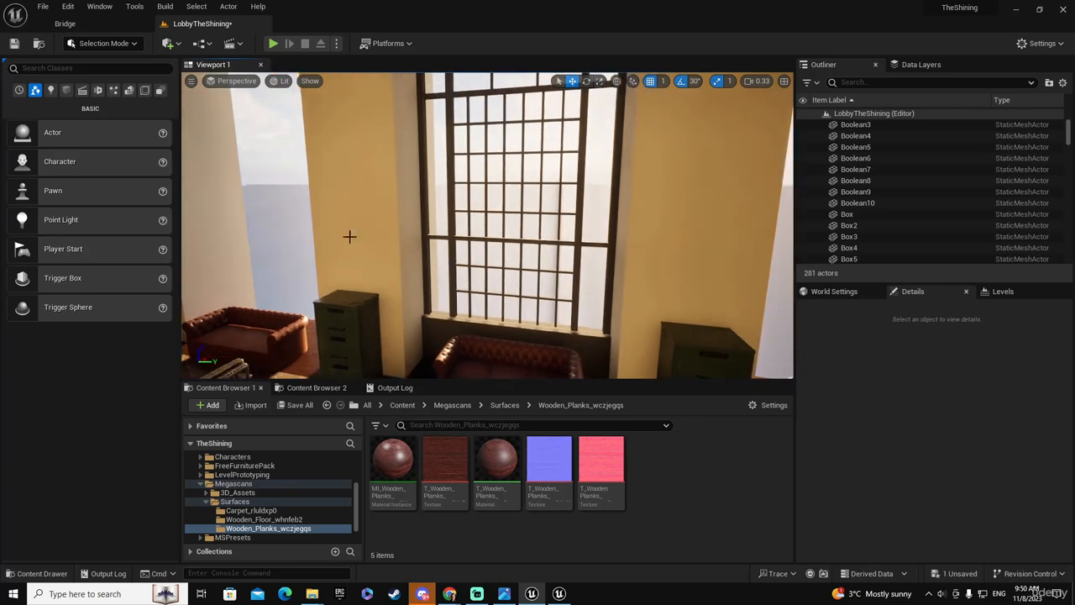
{"action": "left_click", "coordinate": [283, 81]}
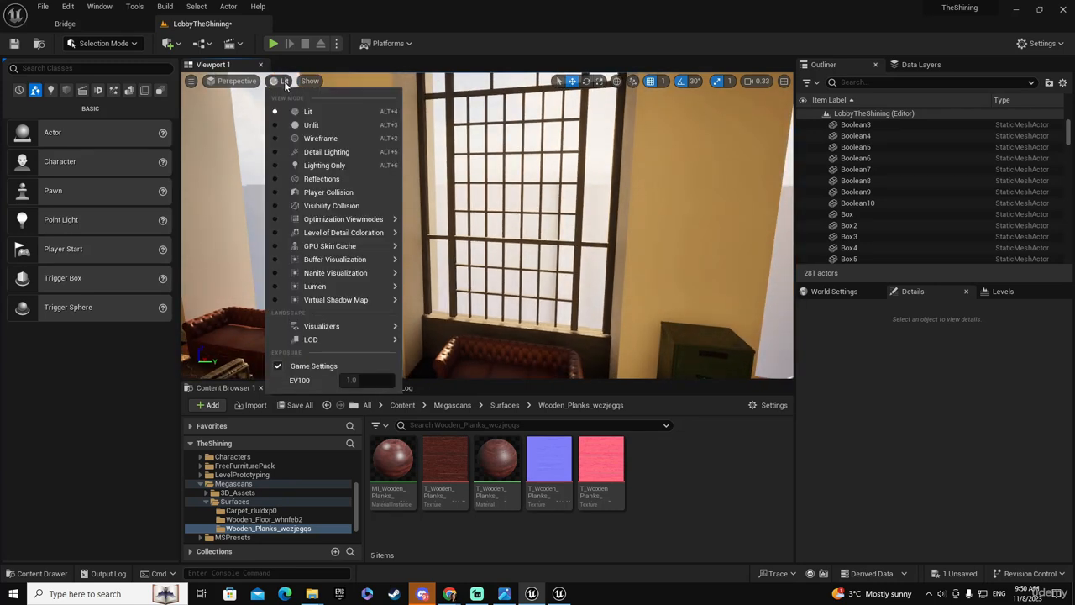
{"action": "left_click", "coordinate": [303, 126]}
Examine the remaining window's frame, grid bars and glass up close in the unlit view.
{"action": "mouse_move", "coordinate": [540, 334]}
{"action": "right_mouse_down"}
{"action": "mouse_move", "coordinate": [542, 366]}
{"action": "mouse_move", "coordinate": [556, 323]}
{"action": "mouse_move", "coordinate": [554, 361]}
{"action": "mouse_move", "coordinate": [553, 311]}
{"action": "mouse_move", "coordinate": [558, 343]}
{"action": "right_mouse_up"}
{"action": "key", "text": "w"}
{"action": "key", "text": "w"}
{"action": "key", "text": "s"}
{"action": "key", "text": "s"}
{"action": "key", "text": "w"}
{"action": "key", "text": "s"}
{"action": "key", "text": "s"}
{"action": "key", "text": "w"}
{"action": "key", "text": "w"}
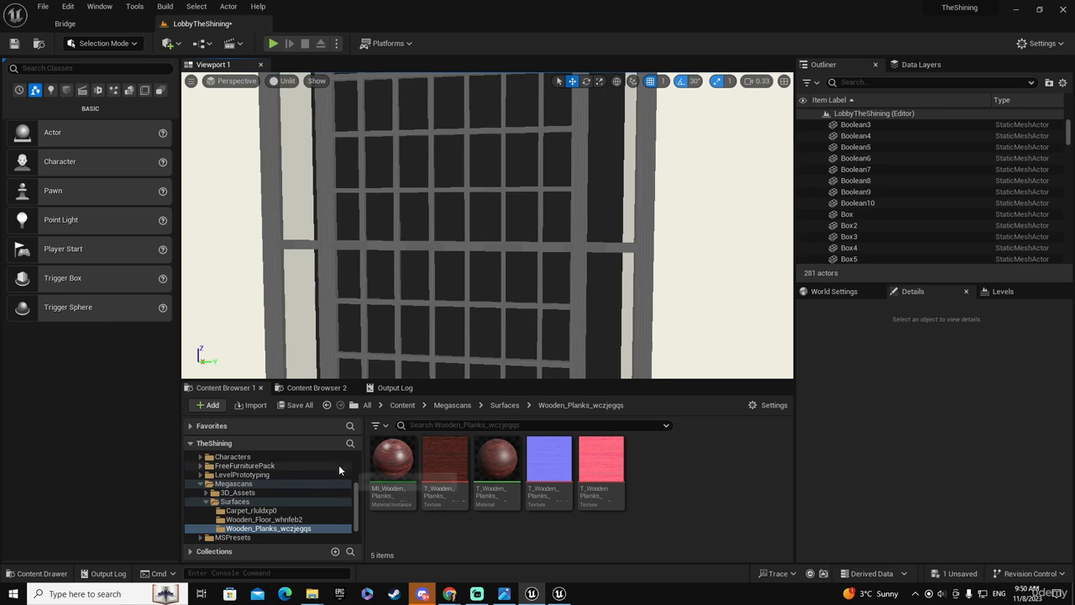
Open the Quixel content library, search for wooden planks, and view the dark red Wooden Planks surface.
{"action": "left_click", "coordinate": [209, 405]}
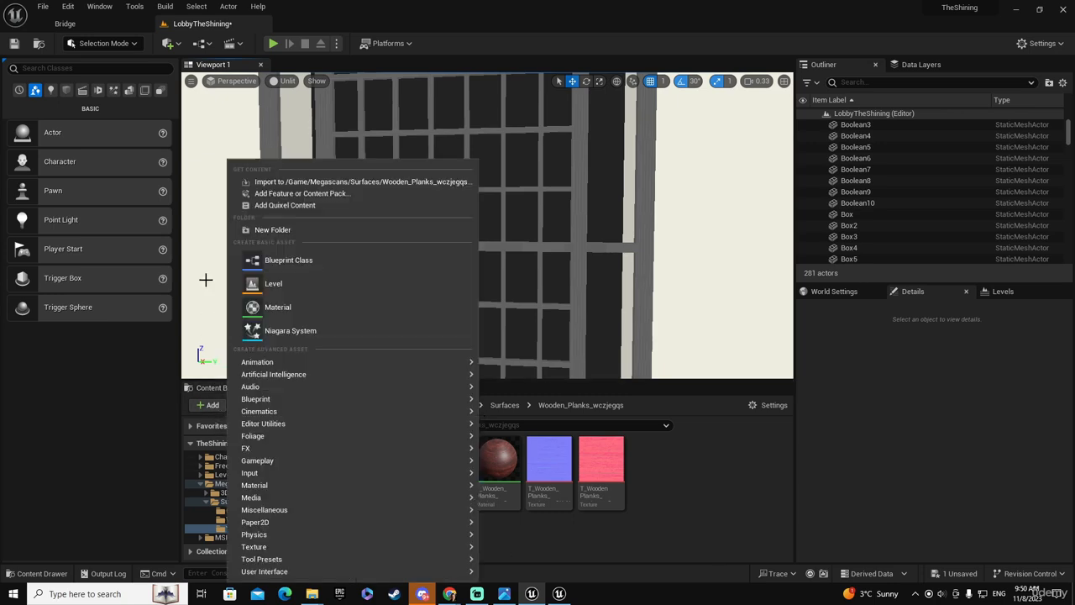
{"action": "left_click", "coordinate": [283, 206]}
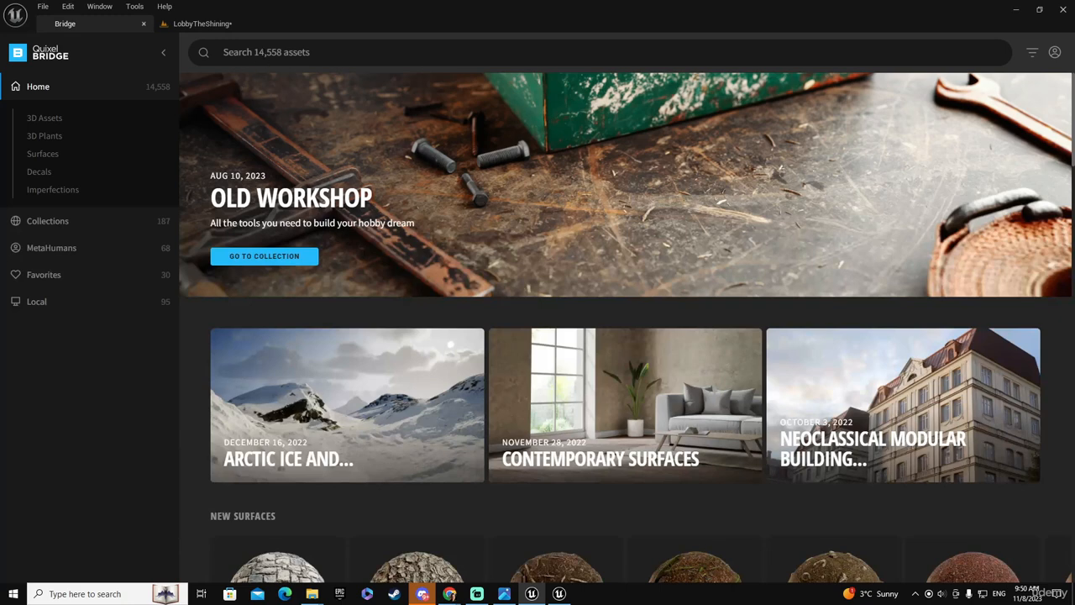
{"action": "left_click", "coordinate": [262, 52]}
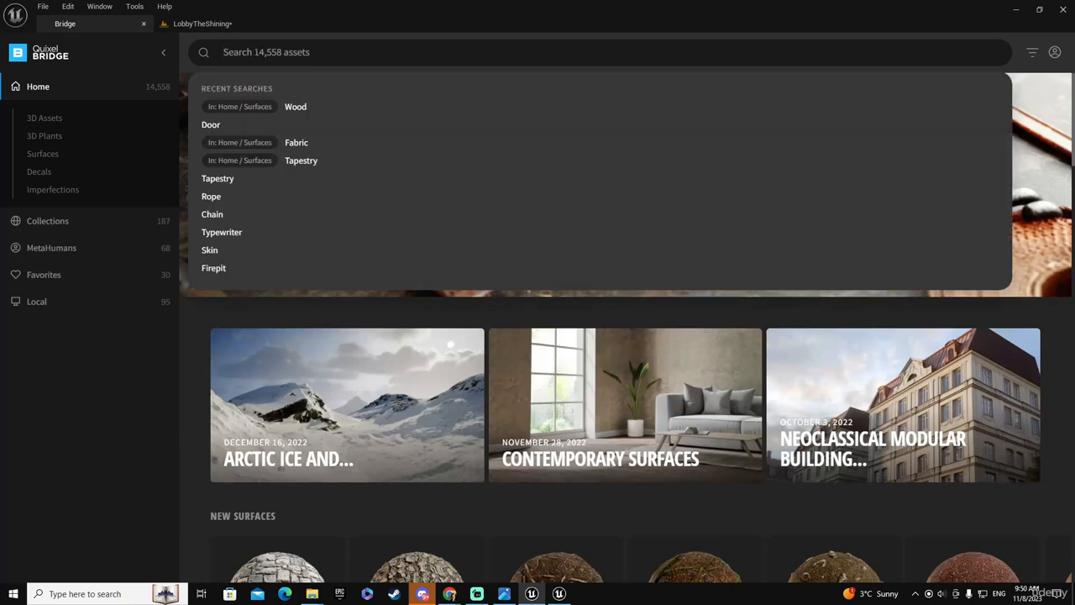
{"action": "type", "text": "wooden planks"}
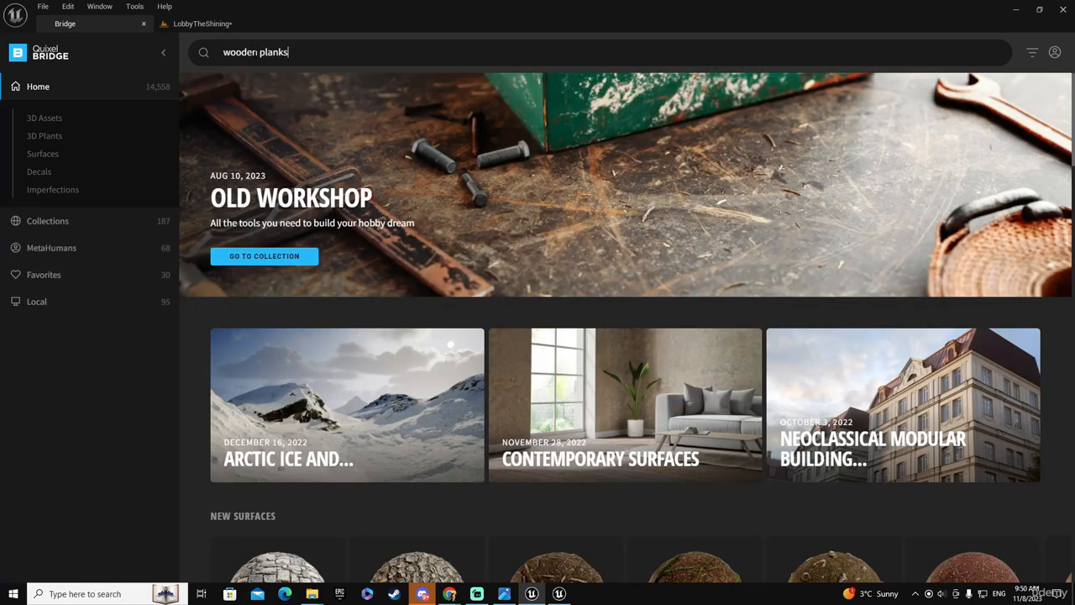
{"action": "key", "text": "Return"}
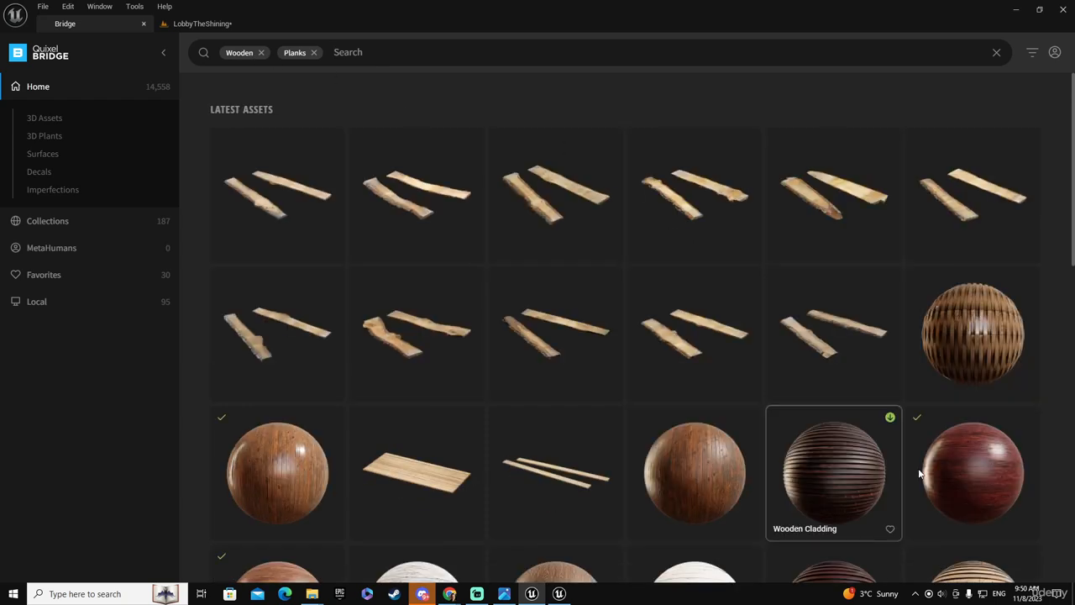
{"action": "left_click", "coordinate": [997, 482]}
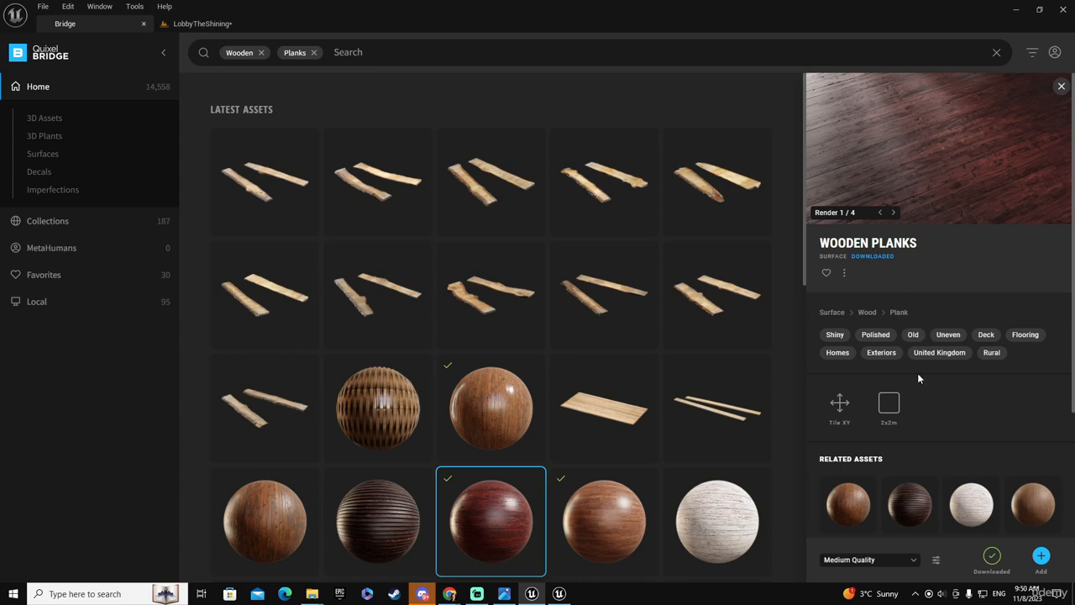
Return to the LobbyTheShining level and duplicate the wooden planks material instance under a name ending in Planks_Darker.
{"action": "left_click", "coordinate": [202, 24]}
{"action": "right_click_drag", "start_coordinate": [520, 326], "coordinate": [527, 399]}
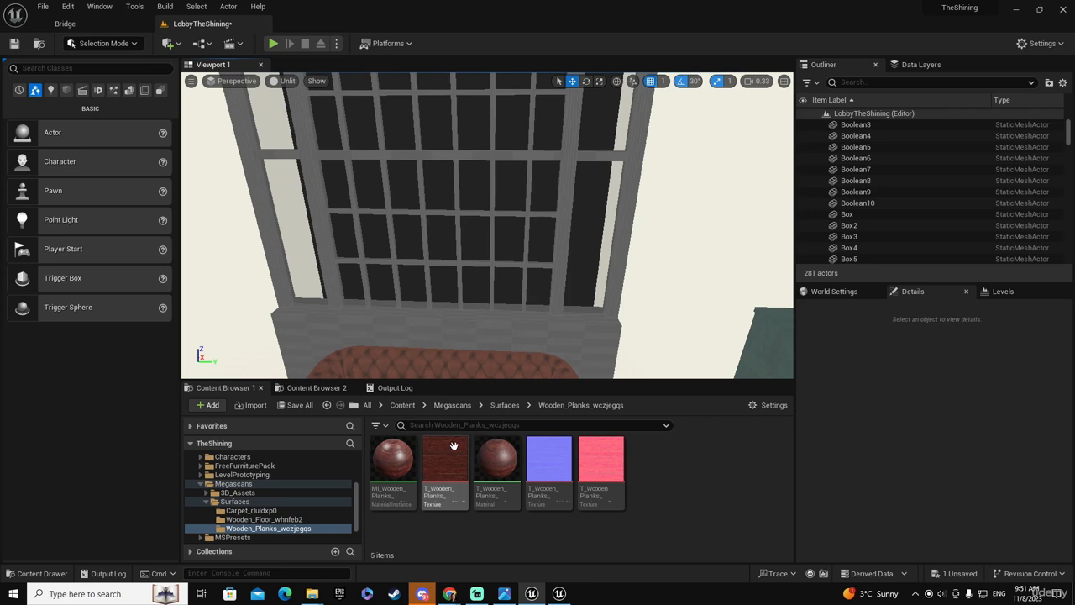
{"action": "right_click", "coordinate": [394, 466]}
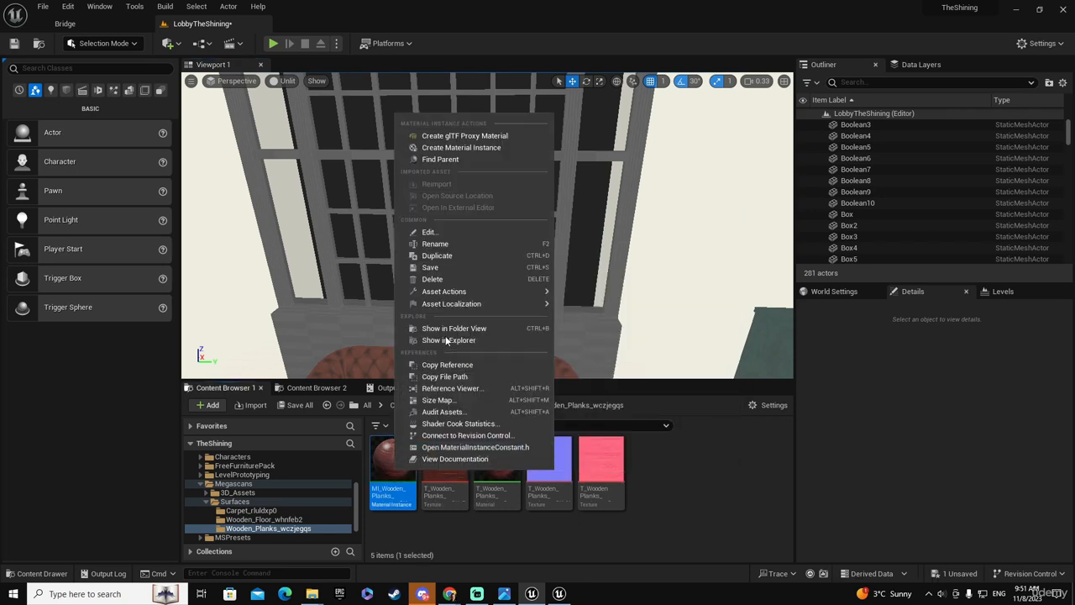
{"action": "left_click", "coordinate": [448, 257]}
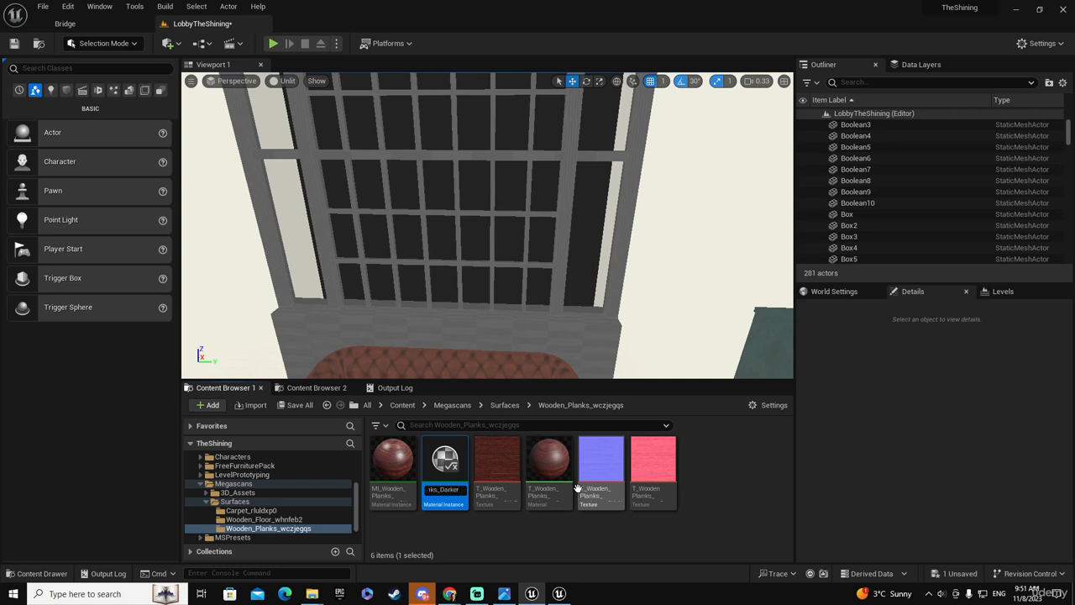
{"action": "key", "text": "Return"}
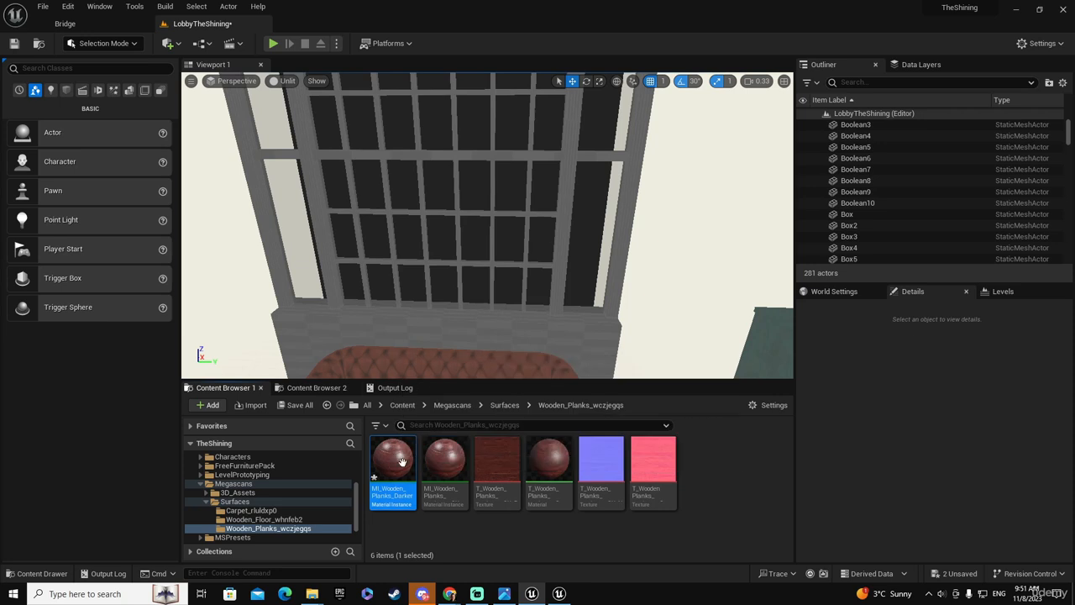
Try the Planks_Darker material on the base block under the window, inspect it, and undo the assignment.
{"action": "left_click_drag", "start_coordinate": [401, 461], "coordinate": [535, 332]}
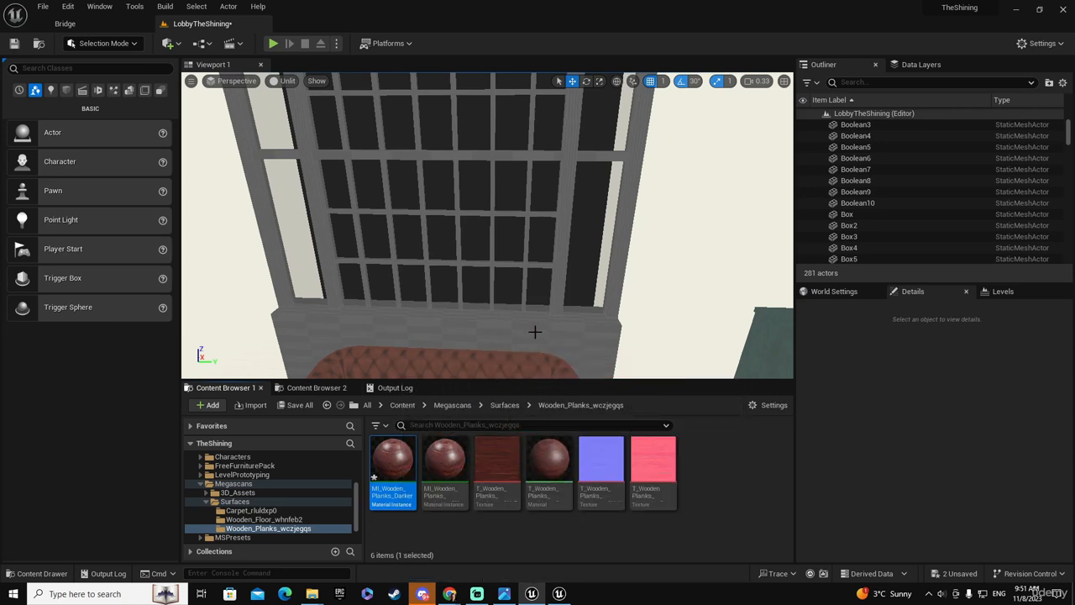
{"action": "right_click_drag", "start_coordinate": [597, 332], "coordinate": [626, 370]}
{"action": "key", "text": "w"}
{"action": "key", "text": "s"}
{"action": "key", "text": "w"}
{"action": "key", "text": "w"}
{"action": "key", "text": "w"}
{"action": "key", "text": "e"}
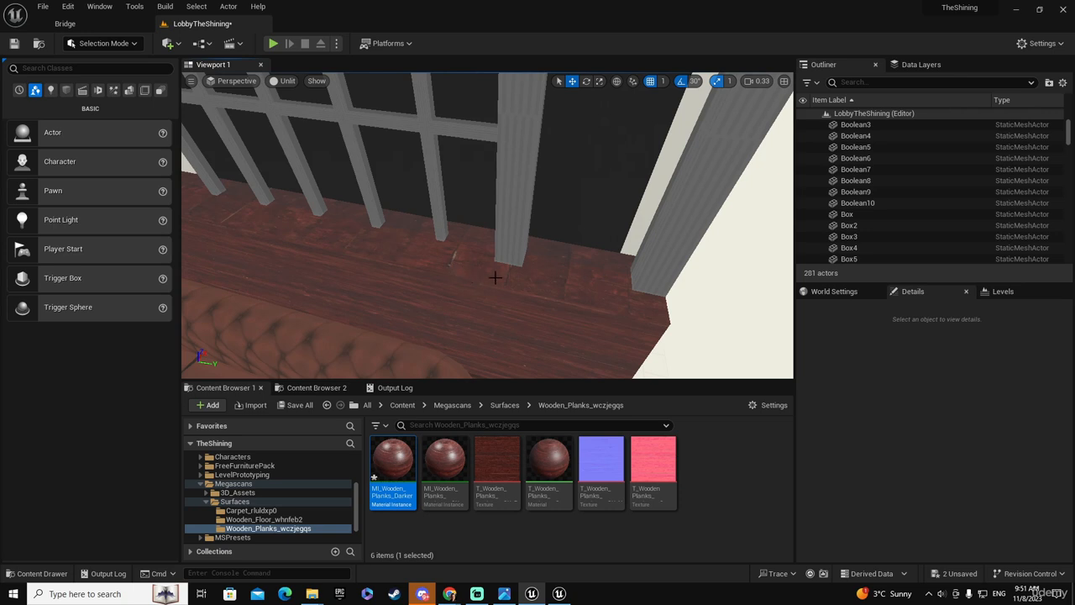
{"action": "right_click_drag", "start_coordinate": [496, 277], "coordinate": [560, 289]}
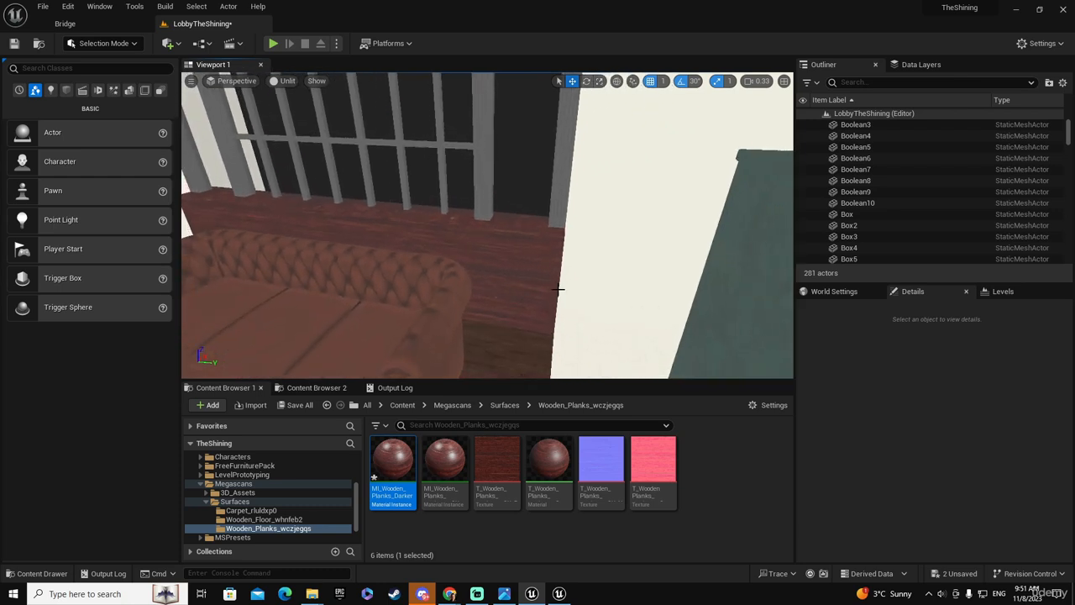
{"action": "key", "text": "ctrl+z"}
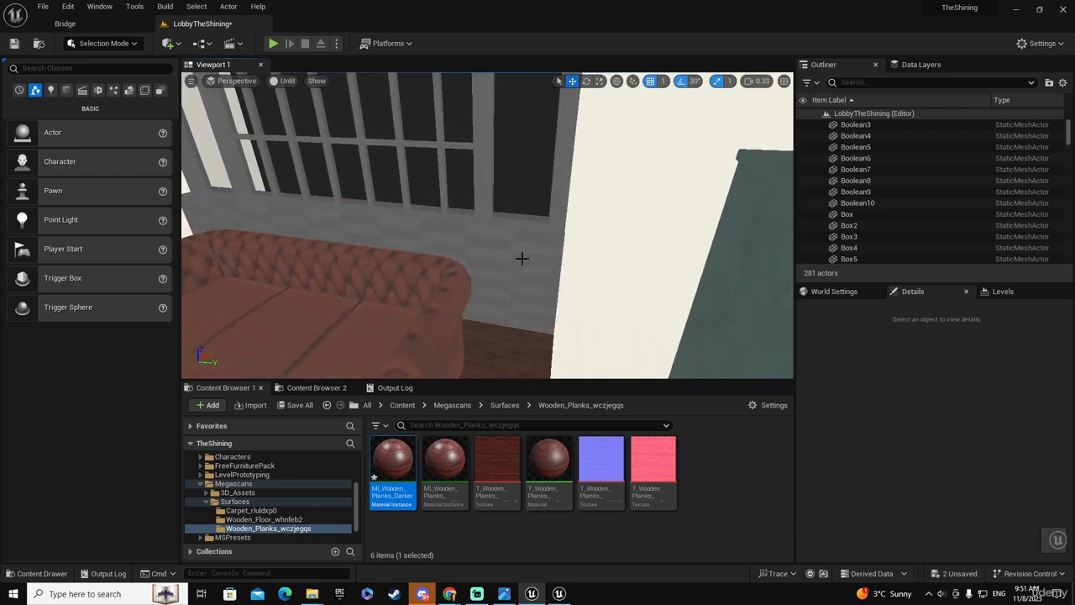
Select the remaining window group and move it out of the lobby wall into empty space.
{"action": "mouse_move", "coordinate": [522, 257]}
{"action": "right_mouse_down"}
{"action": "mouse_move", "coordinate": [496, 239]}
{"action": "mouse_move", "coordinate": [524, 267]}
{"action": "mouse_move", "coordinate": [523, 254]}
{"action": "right_mouse_up"}
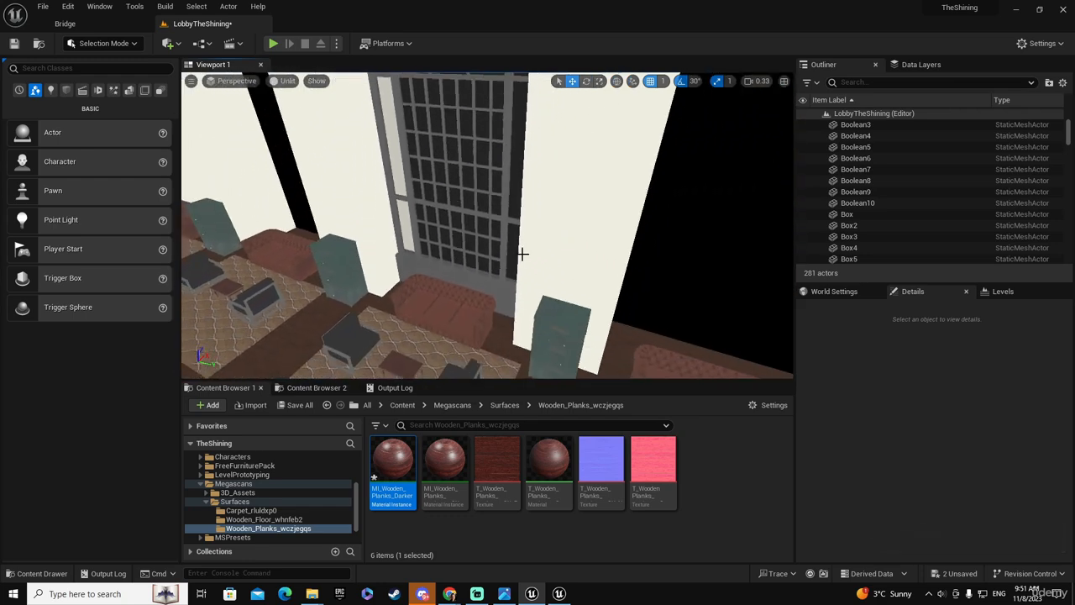
{"action": "left_click", "coordinate": [475, 217]}
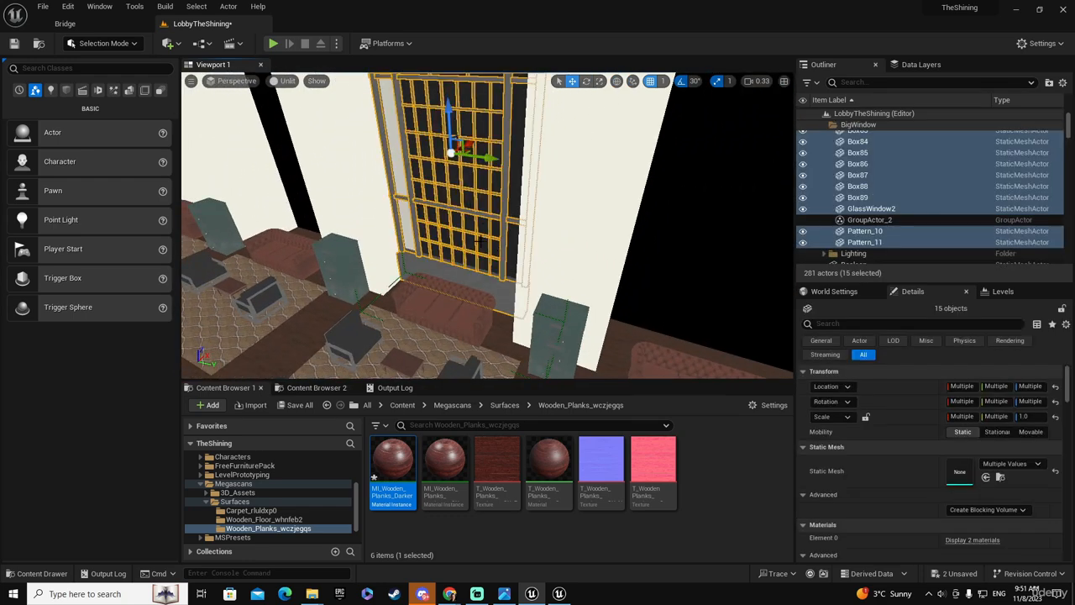
{"action": "right_click_drag", "start_coordinate": [477, 242], "coordinate": [516, 201]}
{"action": "left_click_drag", "start_coordinate": [617, 187], "coordinate": [418, 269]}
{"action": "right_click_drag", "start_coordinate": [417, 268], "coordinate": [495, 312]}
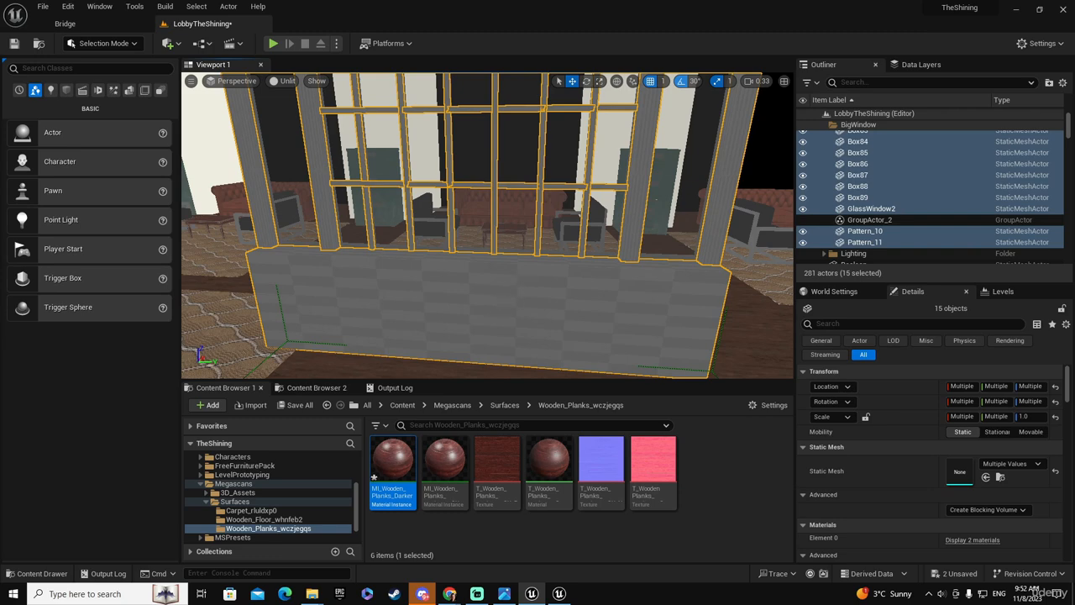
{"action": "right_click_drag", "start_coordinate": [495, 312], "coordinate": [583, 243]}
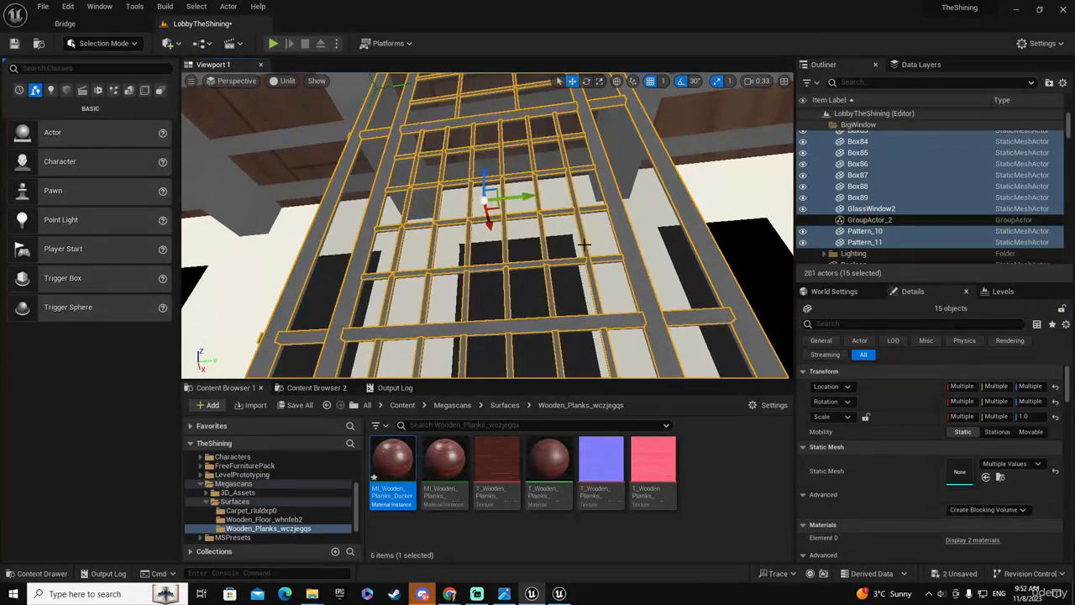
{"action": "left_click_drag", "start_coordinate": [530, 195], "coordinate": [378, 210], "text": "shift"}
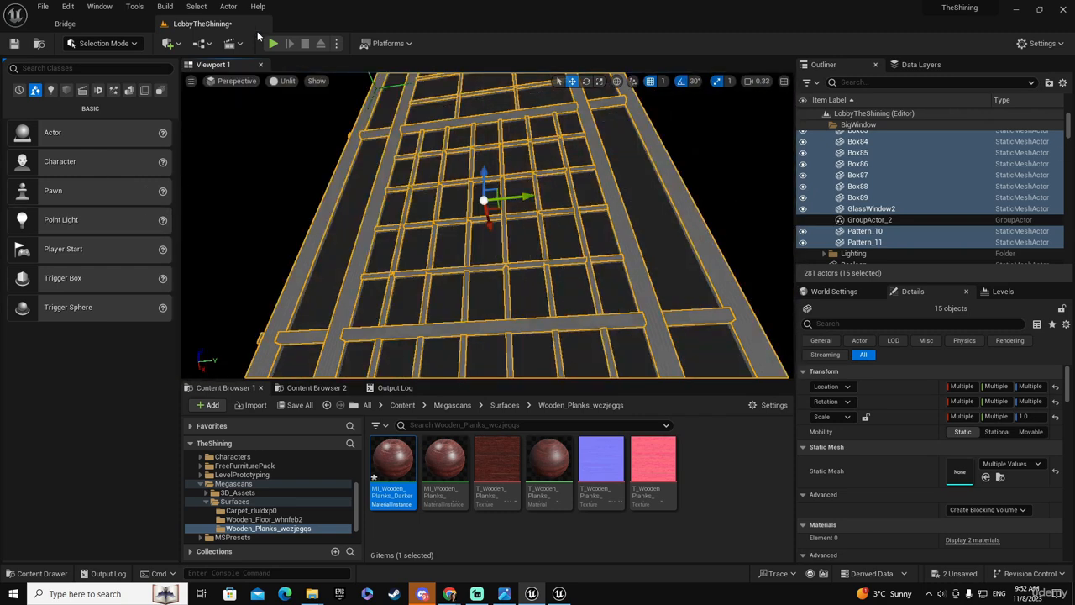
Set the view mode to Lit and shift the window group along its Y axis in the open space.
{"action": "left_click", "coordinate": [273, 80]}
{"action": "left_click", "coordinate": [299, 110]}
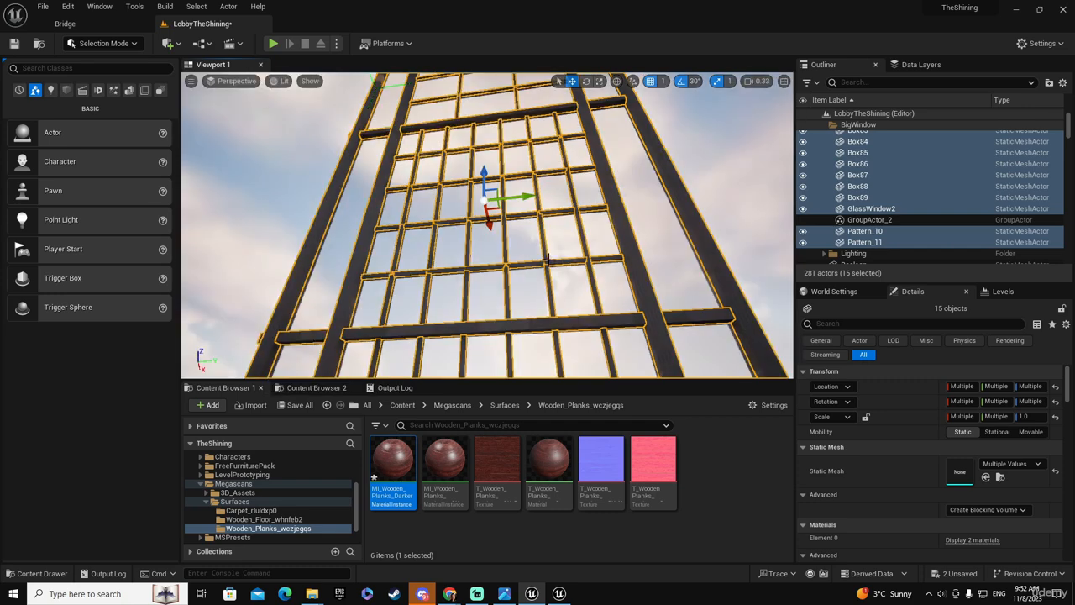
{"action": "right_click_drag", "start_coordinate": [300, 110], "coordinate": [386, 166]}
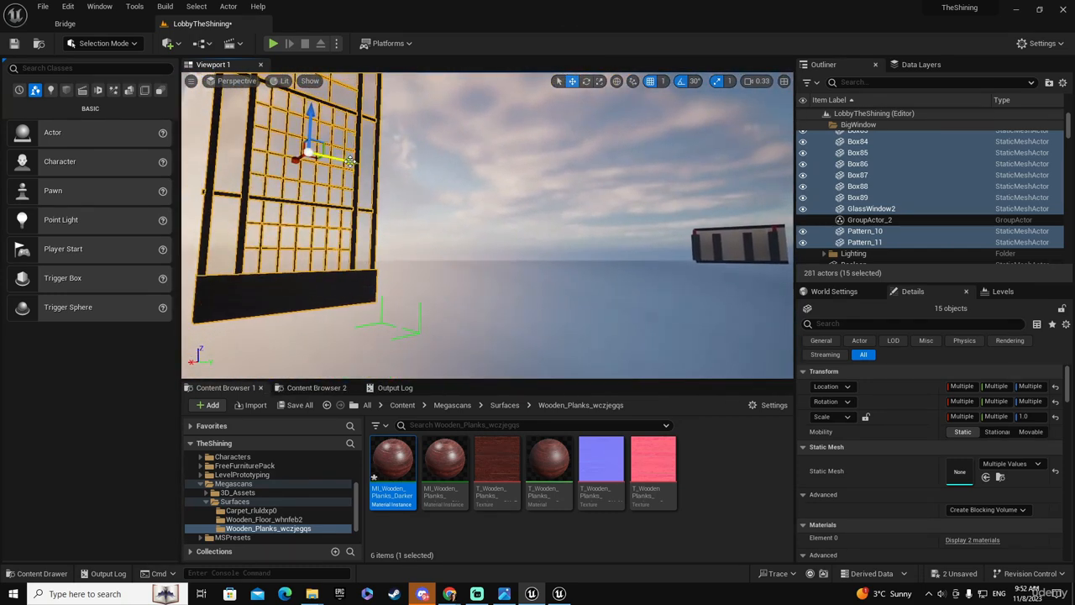
{"action": "left_click_drag", "start_coordinate": [345, 160], "coordinate": [541, 183], "text": "shift"}
{"action": "right_click_drag", "start_coordinate": [305, 246], "coordinate": [239, 273]}
{"action": "mouse_move", "coordinate": [263, 200]}
{"action": "right_mouse_down"}
{"action": "mouse_move", "coordinate": [273, 152]}
{"action": "mouse_move", "coordinate": [205, 227]}
{"action": "mouse_move", "coordinate": [262, 200]}
{"action": "right_mouse_up"}
Set the view mode back to Unlit and bring the whole isolated window into view.
{"action": "left_click", "coordinate": [280, 81]}
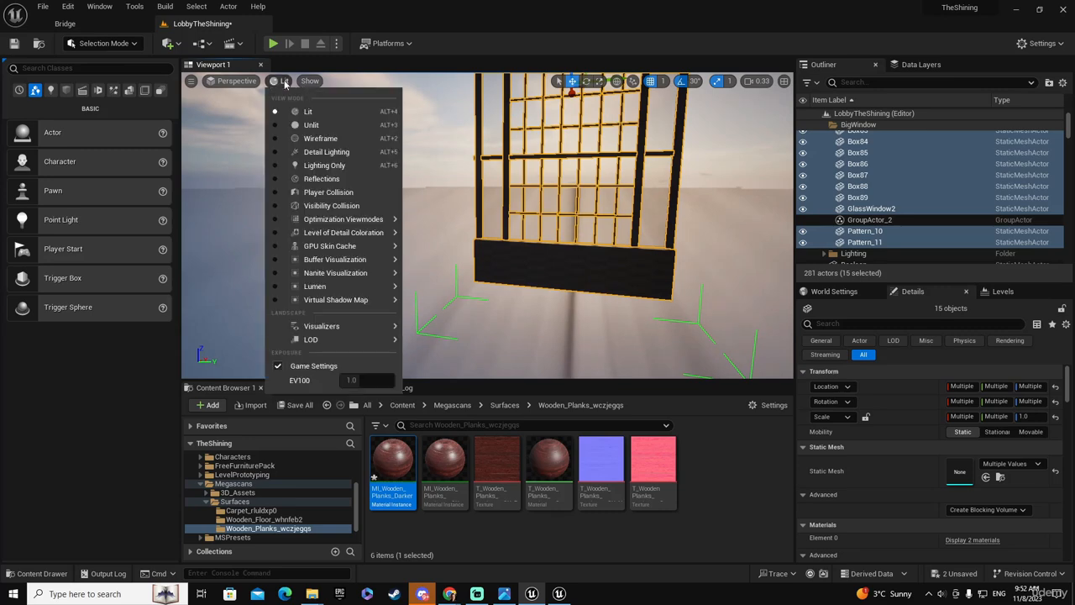
{"action": "left_click", "coordinate": [289, 120]}
{"action": "right_click_drag", "start_coordinate": [570, 182], "coordinate": [593, 113]}
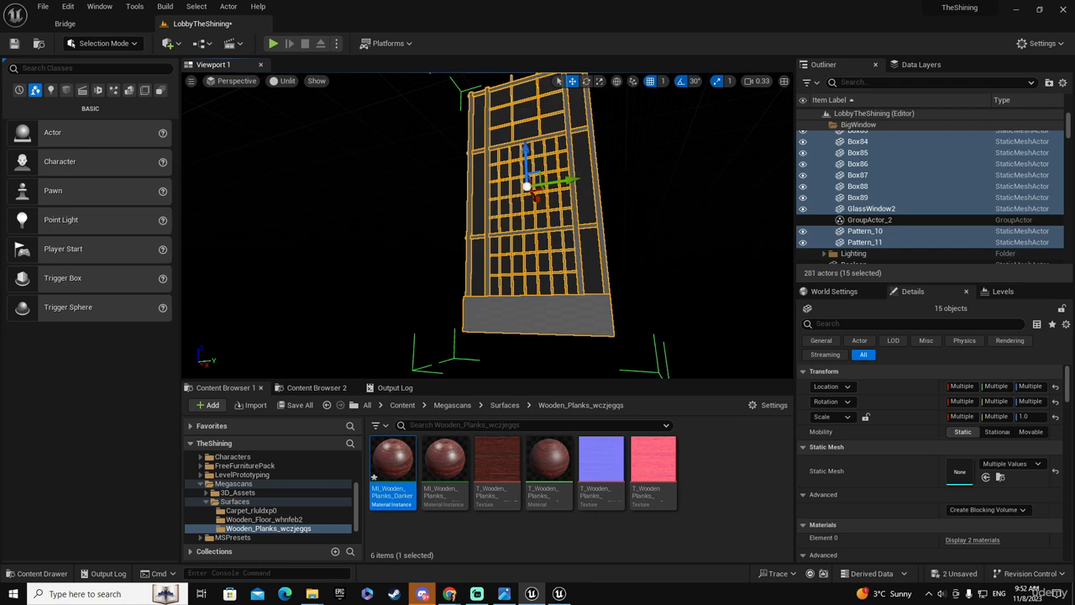
{"action": "right_click_drag", "start_coordinate": [569, 324], "coordinate": [571, 324]}
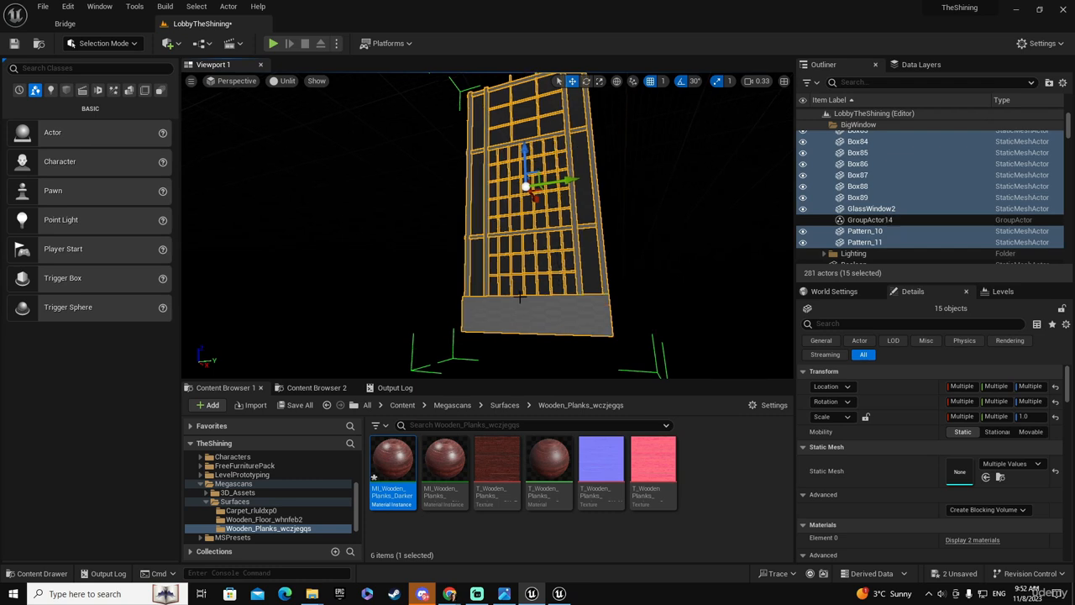
Ungroup the window's parts, select only the base block under the frame, and focus the view on it.
{"action": "key", "text": "shift+g"}
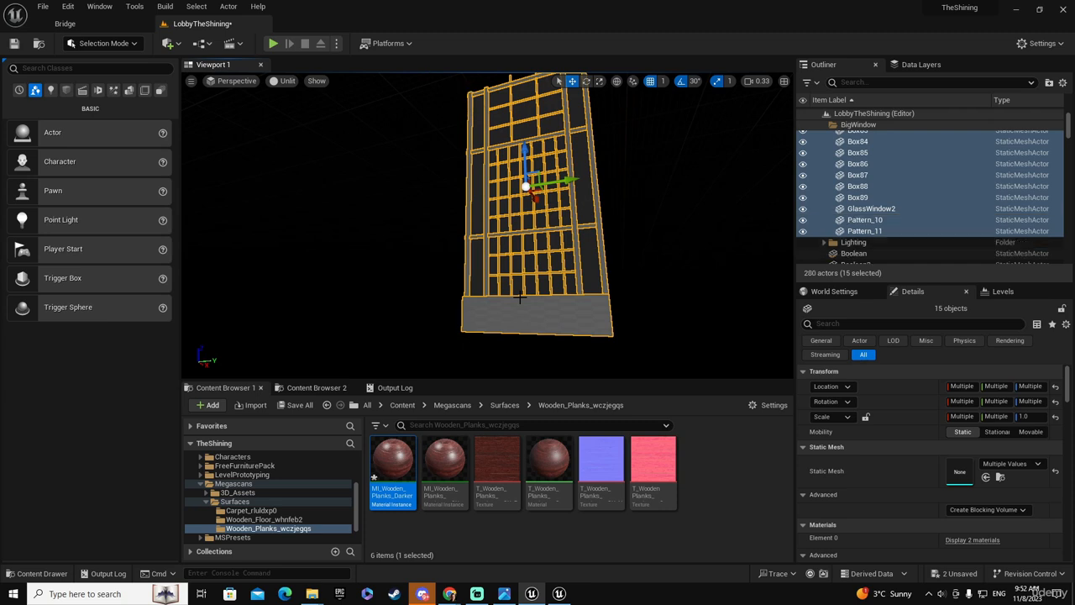
{"action": "left_click", "coordinate": [594, 302]}
{"action": "key", "text": "f"}
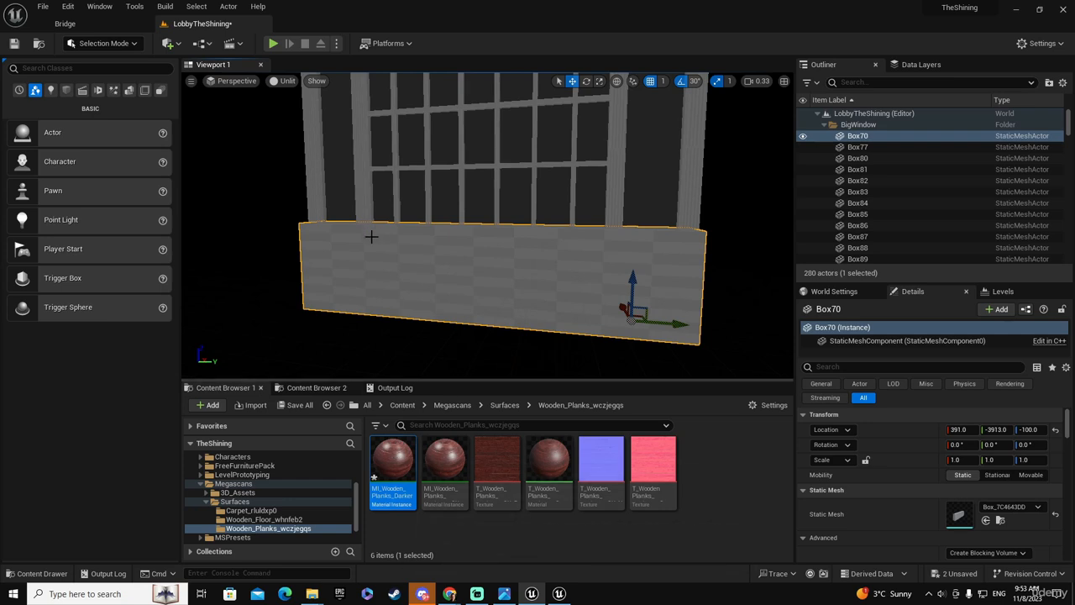
Apply the MI_Wooden_Planks_Darker material to the window's base block and unwrap its UVs in Modeling mode.
{"action": "left_click_drag", "start_coordinate": [392, 460], "coordinate": [495, 274]}
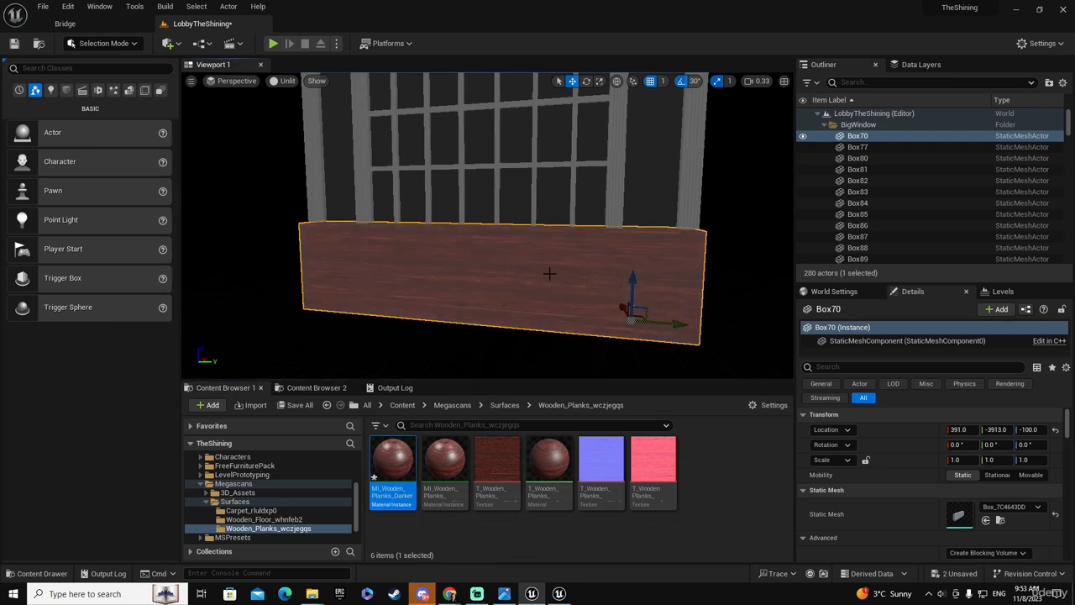
{"action": "left_click", "coordinate": [101, 43]}
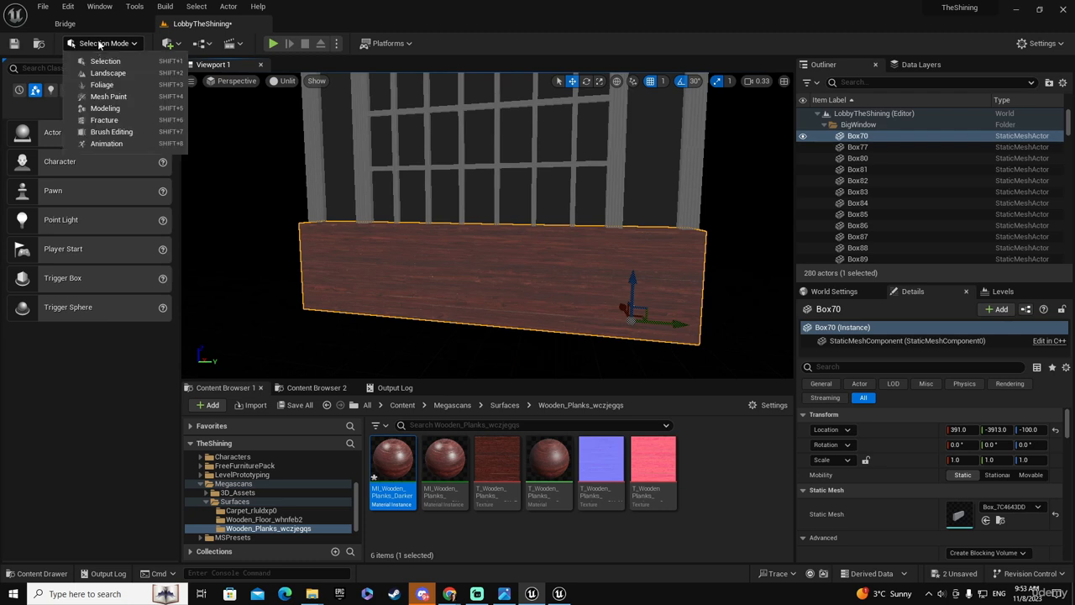
{"action": "left_click", "coordinate": [123, 109]}
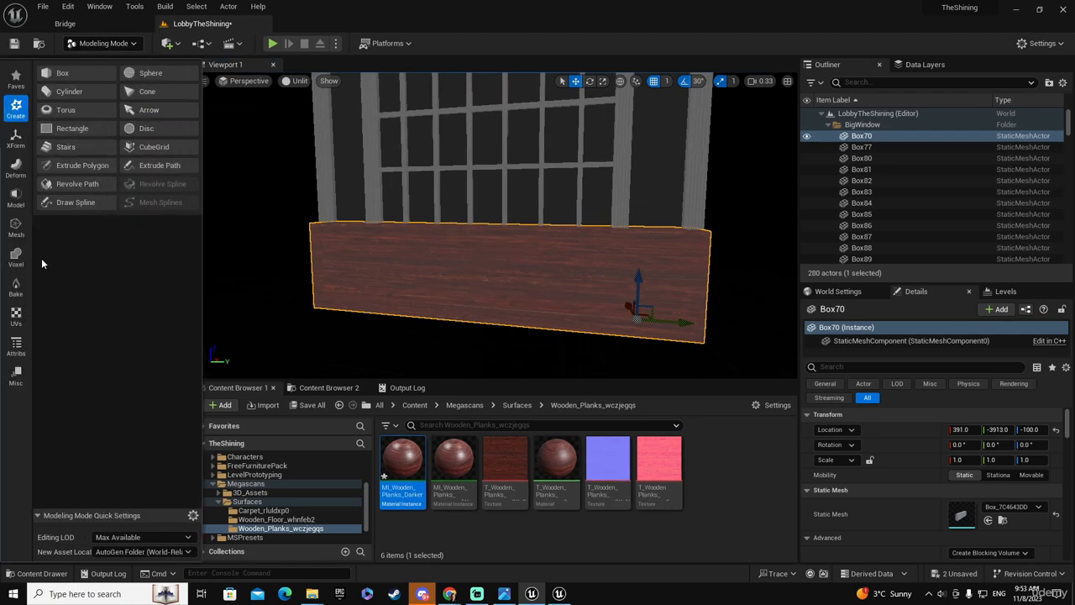
{"action": "left_click", "coordinate": [16, 317]}
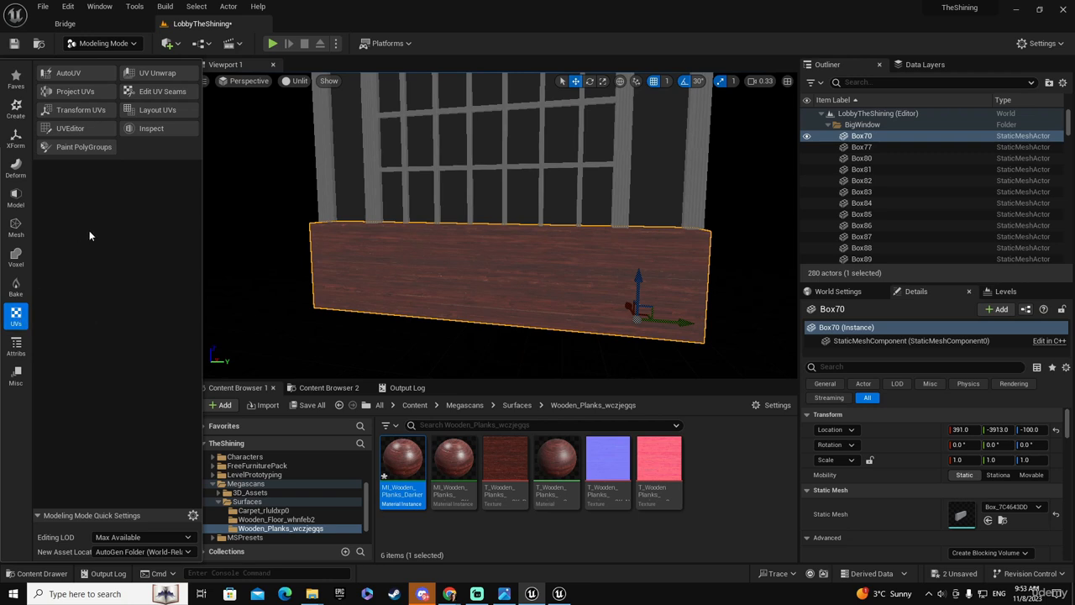
{"action": "left_click", "coordinate": [164, 76]}
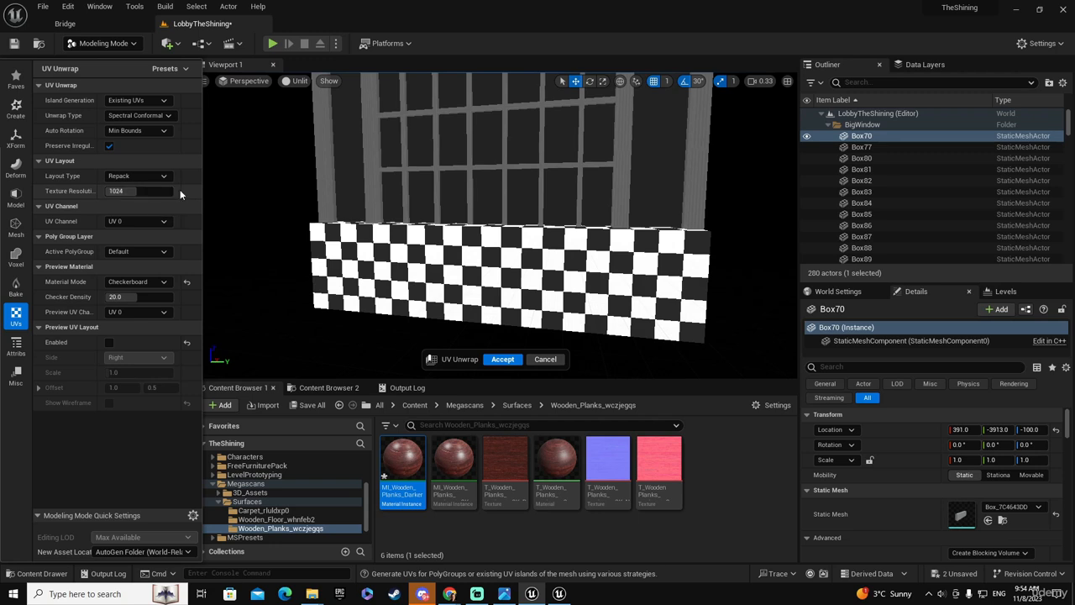
{"action": "left_click", "coordinate": [503, 360]}
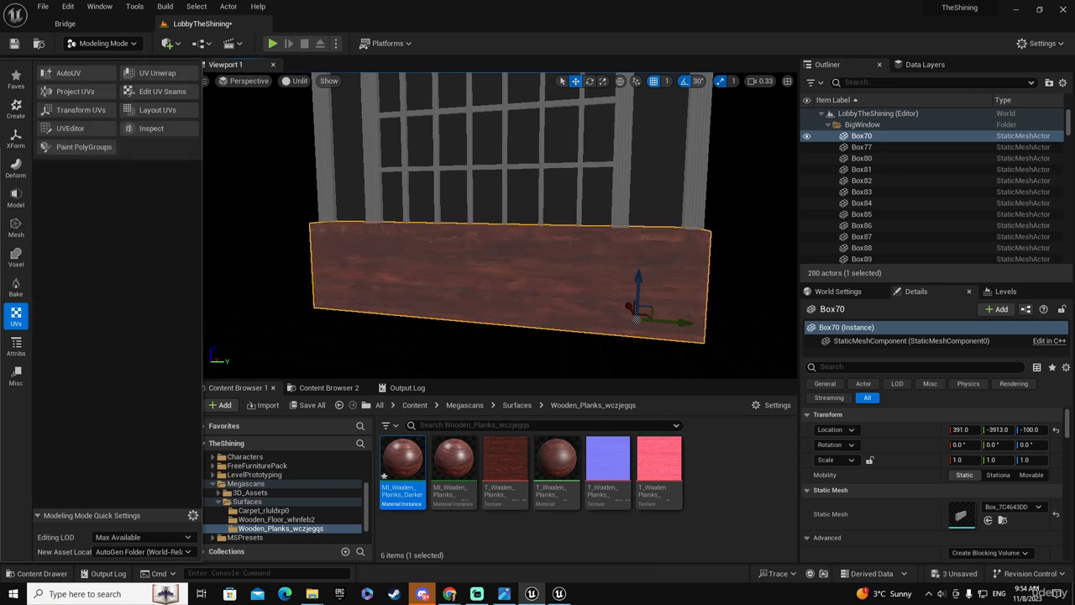
Examine the wood texture on the unwrapped base block from near and far.
{"action": "right_click_drag", "start_coordinate": [566, 302], "coordinate": [618, 325]}
{"action": "key", "text": "w"}
{"action": "key", "text": "s"}
{"action": "key", "text": "s"}
{"action": "key", "text": "w"}
{"action": "mouse_move", "coordinate": [566, 297]}
{"action": "right_mouse_down"}
{"action": "mouse_move", "coordinate": [585, 296]}
{"action": "mouse_move", "coordinate": [566, 296]}
{"action": "right_mouse_up"}
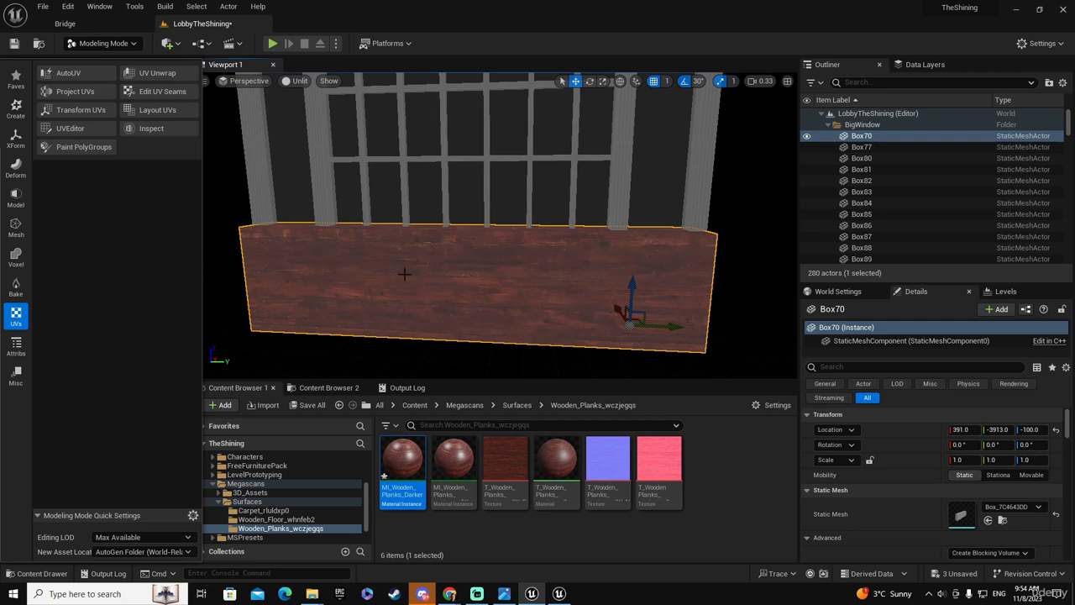
{"action": "right_click", "coordinate": [565, 299]}
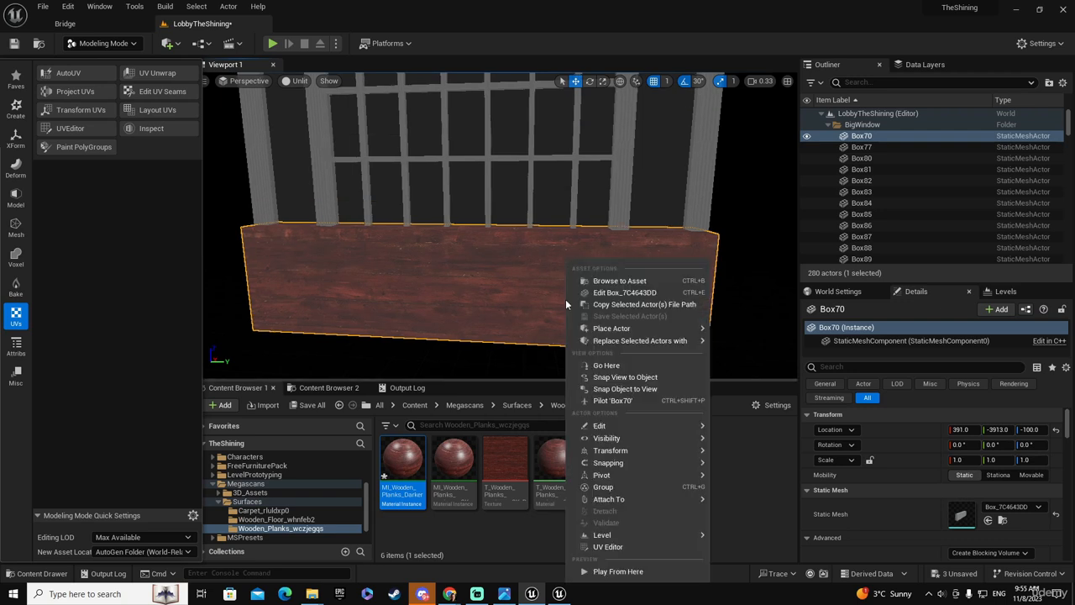
{"action": "left_click", "coordinate": [174, 139]}
Lay out the base block's UVs with the Repack layout type at a scale of 4.
{"action": "left_click", "coordinate": [156, 108]}
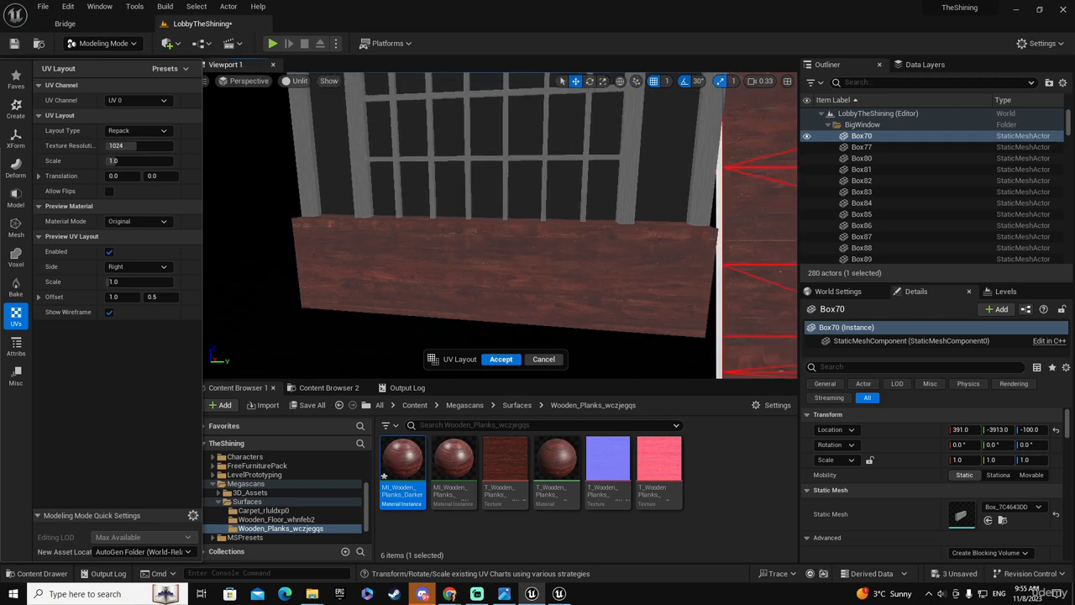
{"action": "key", "text": "s"}
{"action": "right_click_drag", "start_coordinate": [622, 257], "coordinate": [640, 241]}
{"action": "key", "text": "w"}
{"action": "key", "text": "s"}
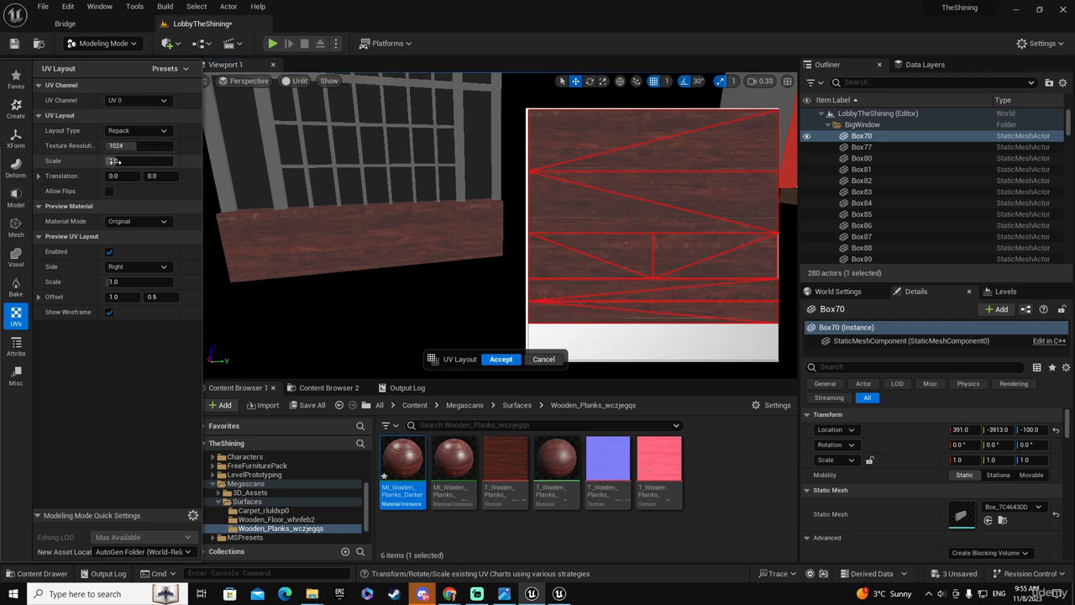
{"action": "left_click_drag", "start_coordinate": [114, 161], "coordinate": [149, 161]}
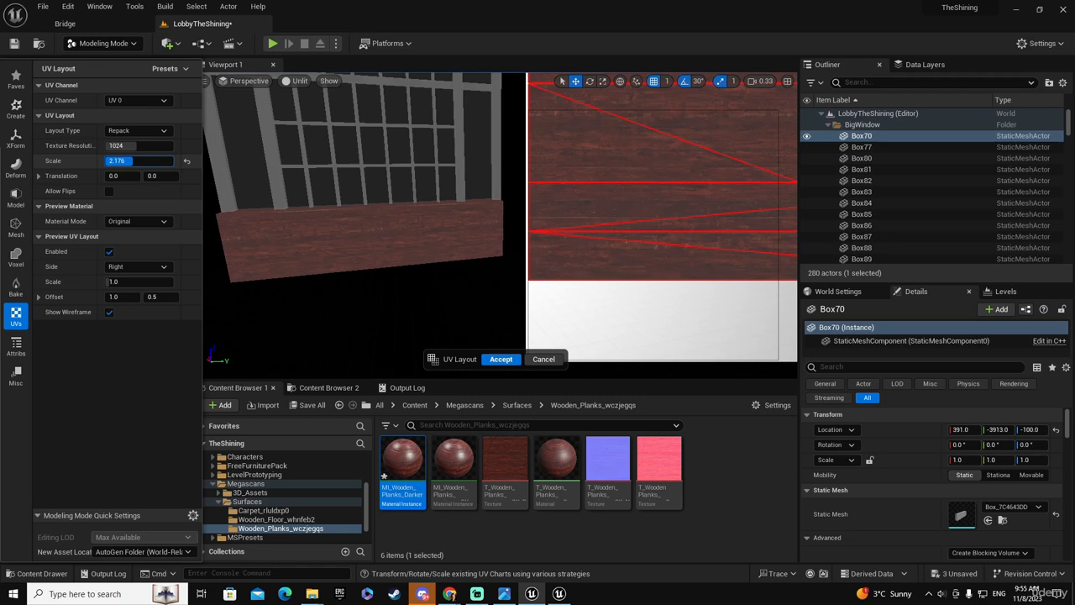
{"action": "left_click", "coordinate": [135, 161]}
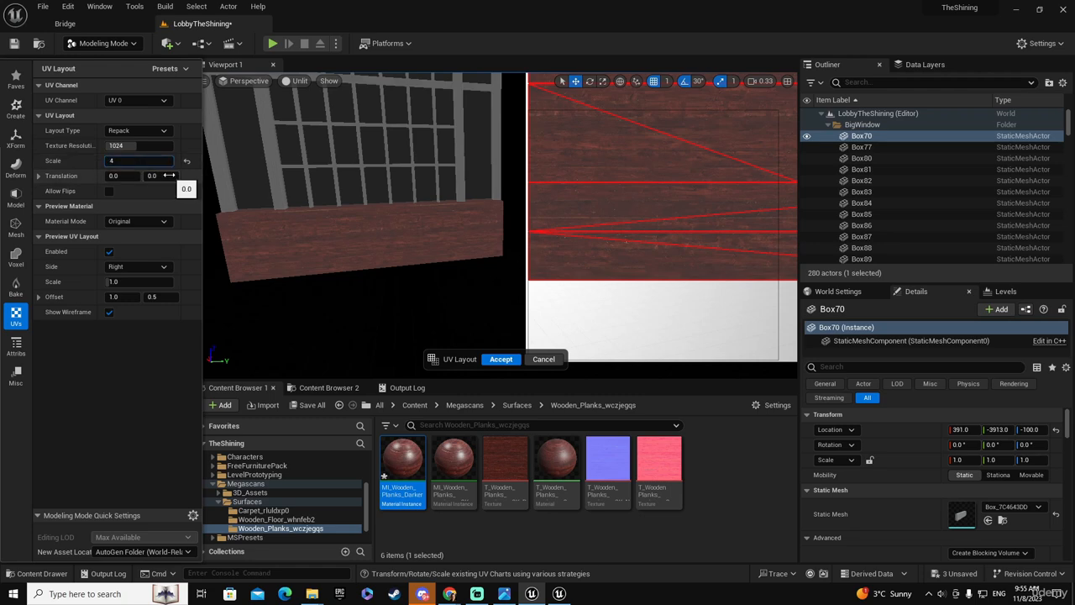
{"action": "type", "text": "4"}
{"action": "key", "text": "Tab"}
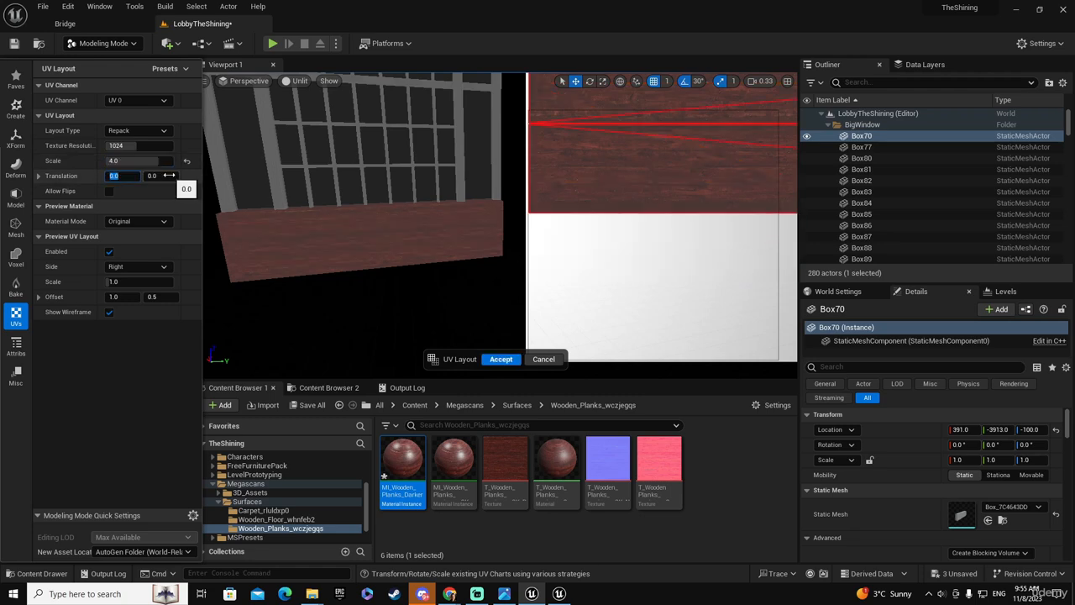
{"action": "left_click", "coordinate": [501, 359]}
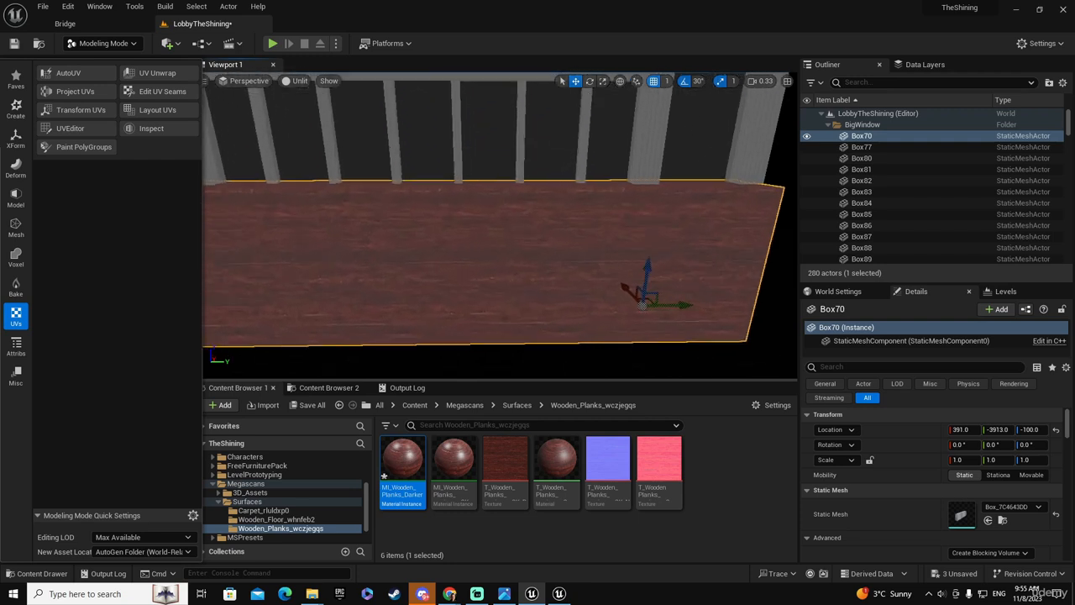
Apply the MI_Wooden_Planks_Darker material to the window's right inner vertical post.
{"action": "right_click_drag", "start_coordinate": [501, 252], "coordinate": [463, 287]}
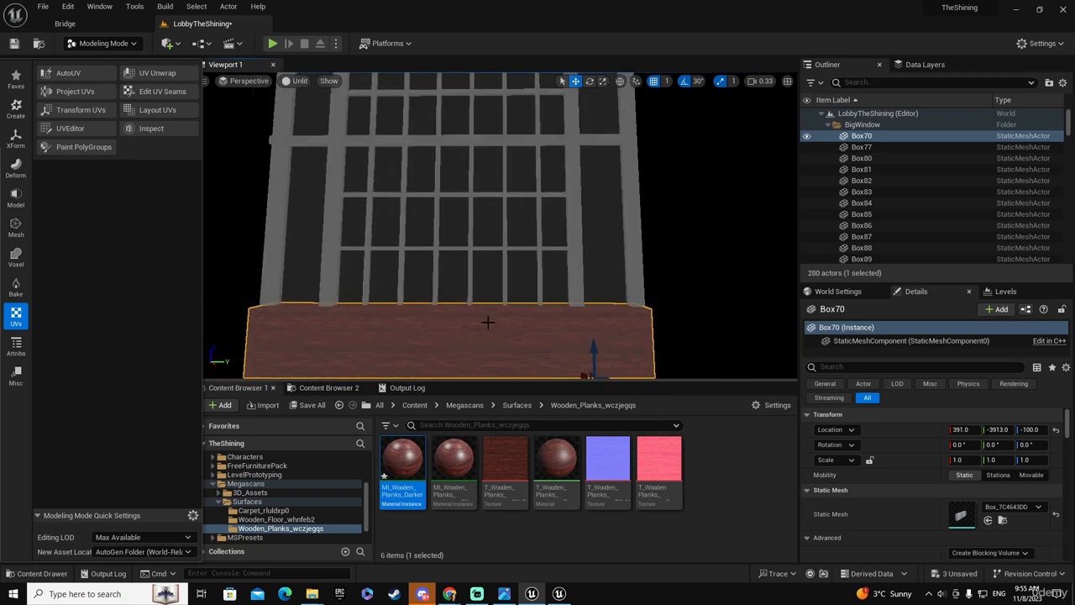
{"action": "right_click_drag", "start_coordinate": [534, 290], "coordinate": [534, 249]}
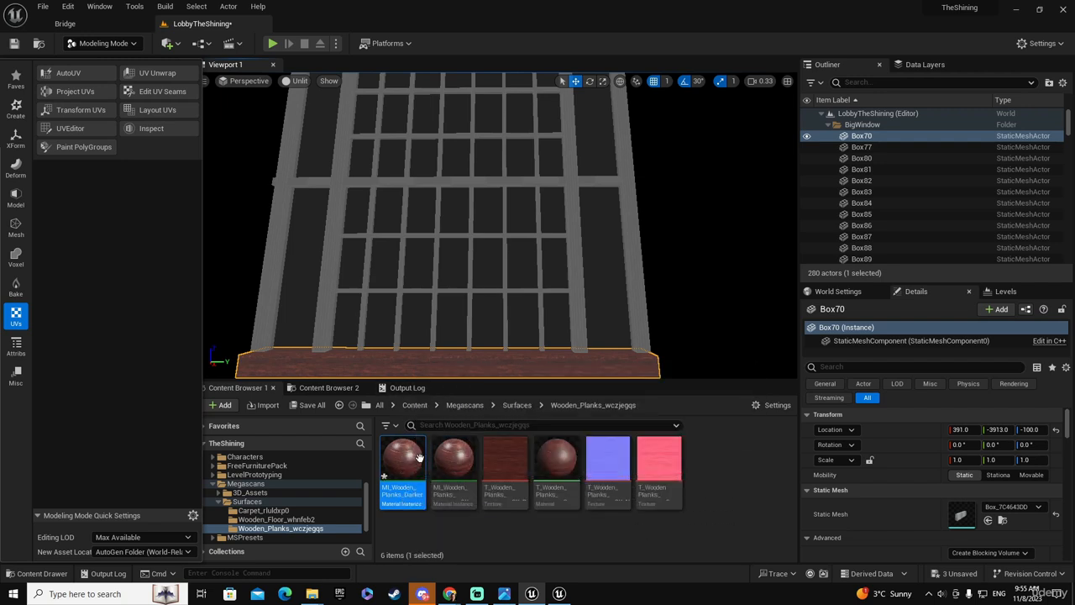
{"action": "left_click_drag", "start_coordinate": [402, 458], "coordinate": [571, 332]}
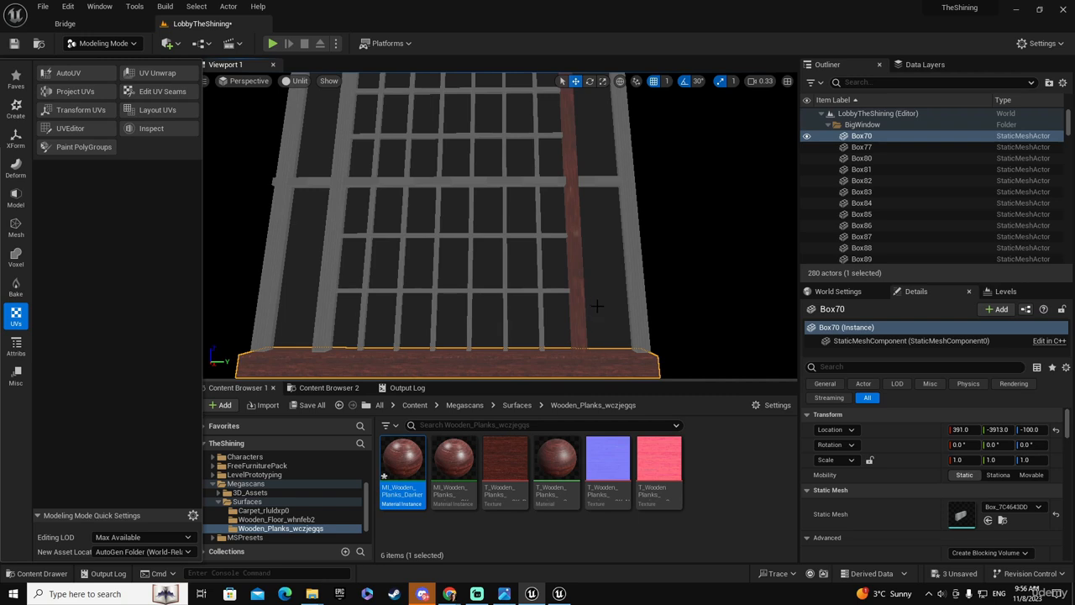
Unwrap the right inner post's UVs and lay them out at a scale of 4.0.
{"action": "left_click", "coordinate": [577, 260]}
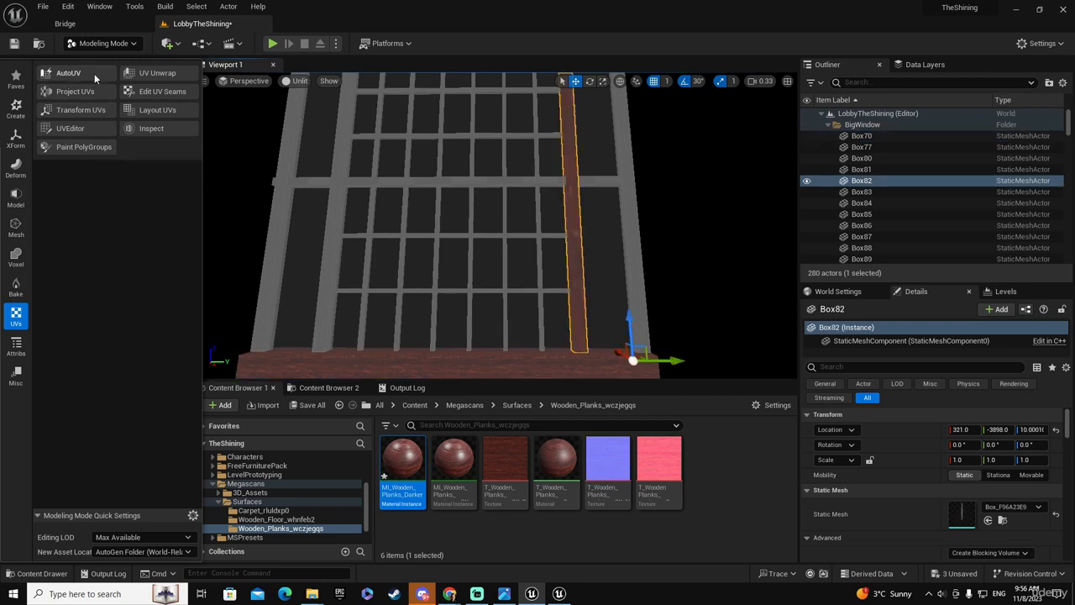
{"action": "left_click", "coordinate": [160, 74]}
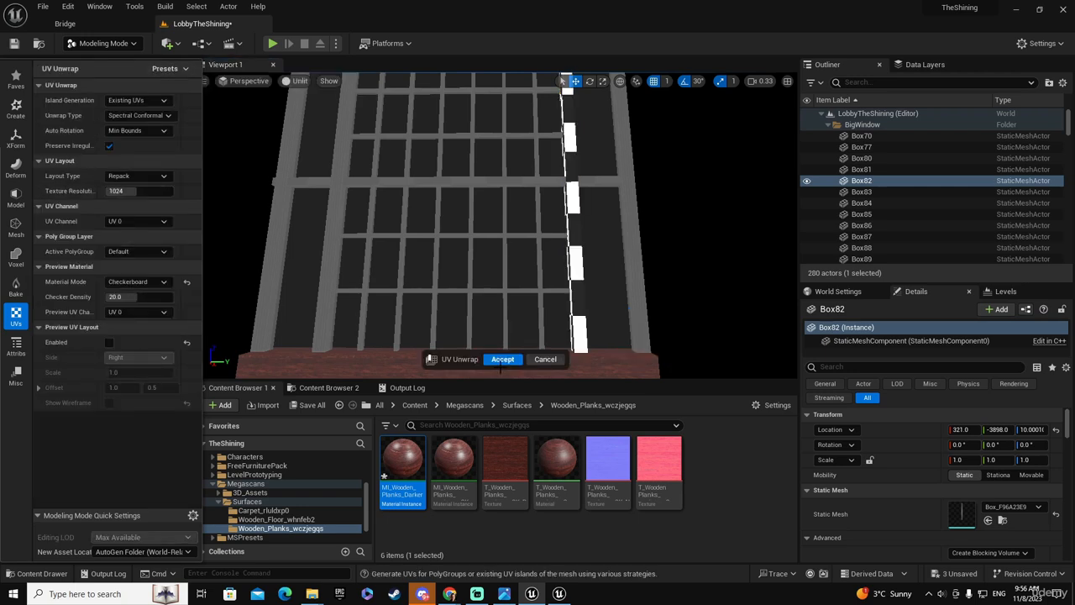
{"action": "left_click", "coordinate": [502, 359]}
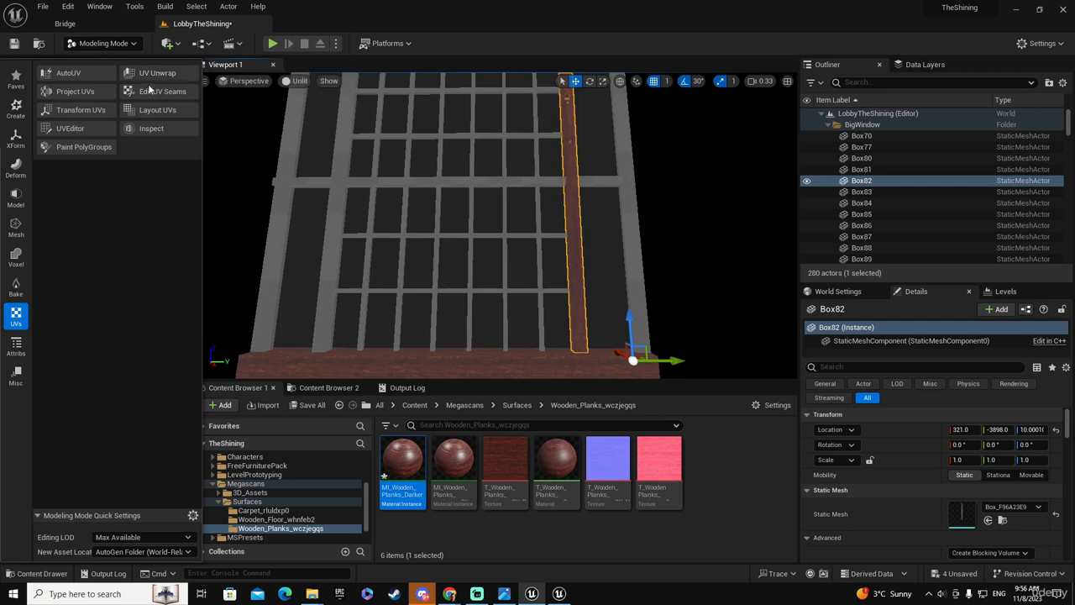
{"action": "left_click", "coordinate": [157, 109]}
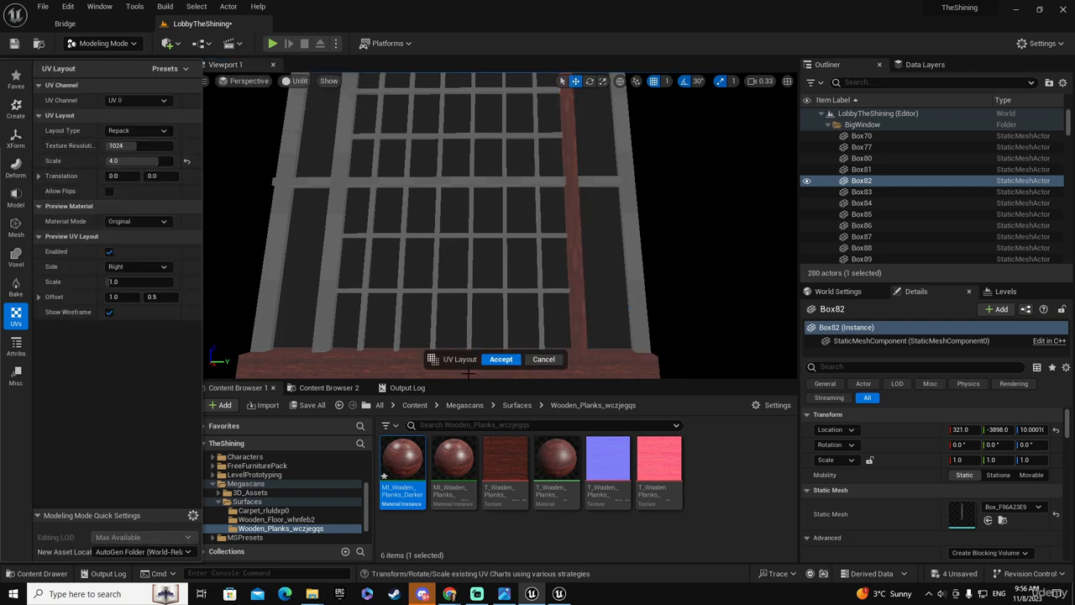
{"action": "left_click", "coordinate": [502, 359]}
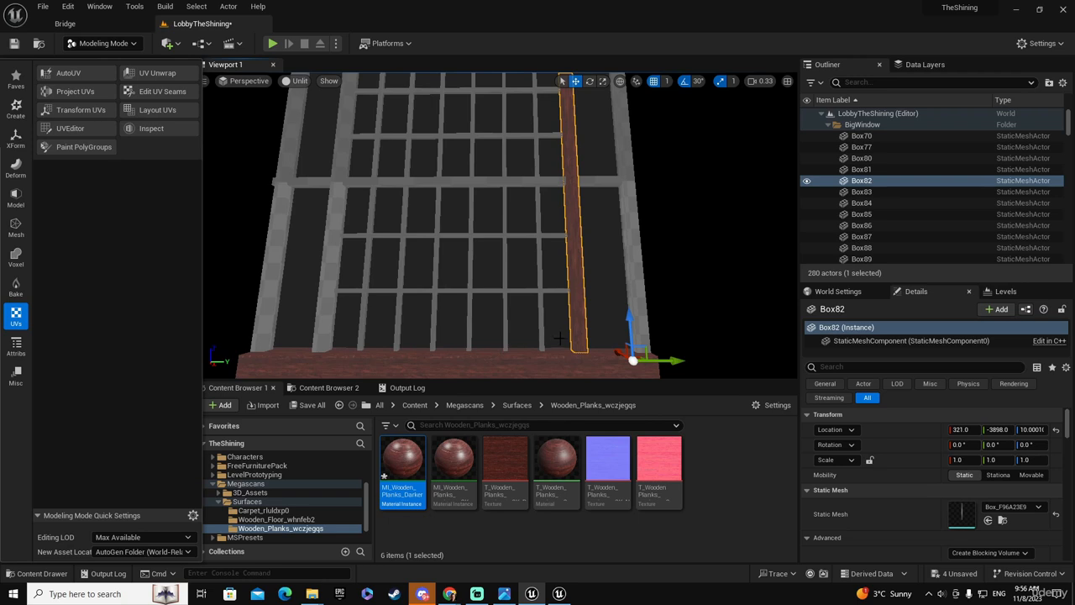
Apply the MI_Wooden_Planks_Darker material to the right outer, left inner and left outer posts of the window.
{"action": "mouse_move", "coordinate": [565, 330]}
{"action": "right_mouse_down"}
{"action": "mouse_move", "coordinate": [573, 346]}
{"action": "mouse_move", "coordinate": [573, 330]}
{"action": "right_mouse_up"}
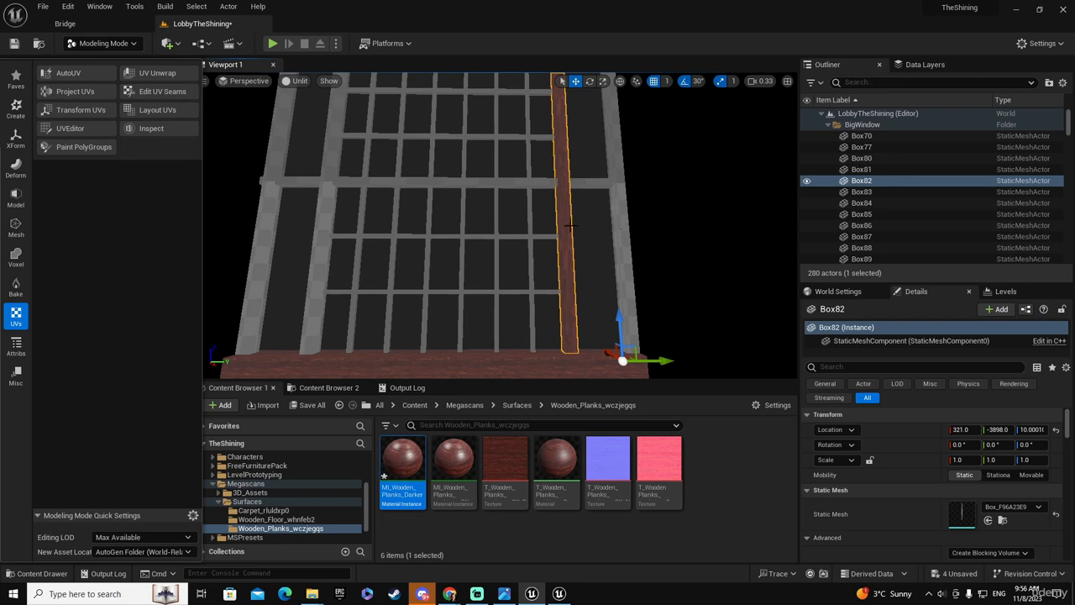
{"action": "left_click", "coordinate": [623, 238]}
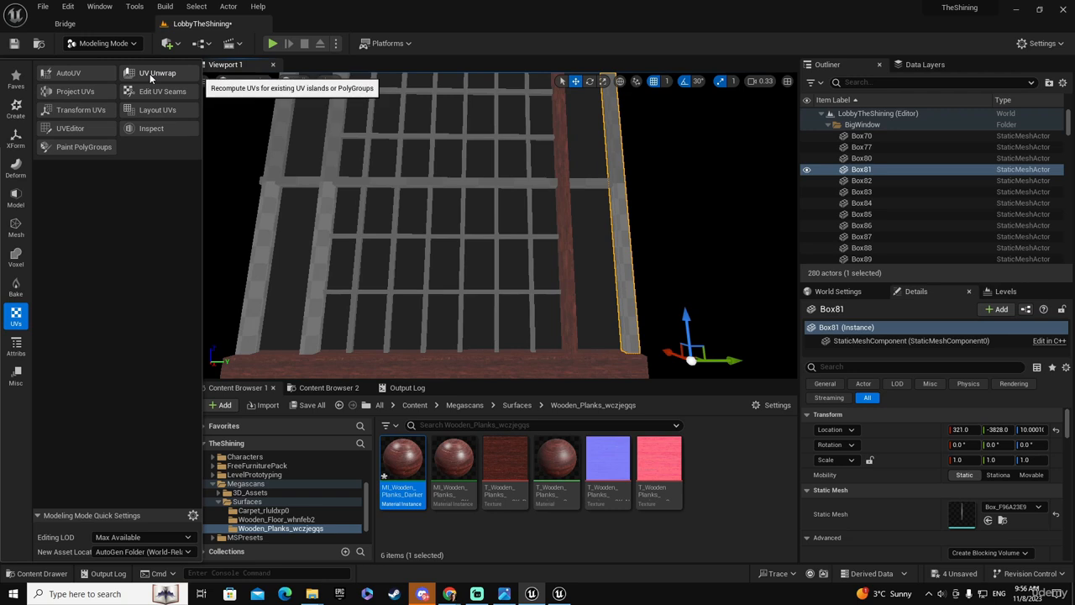
{"action": "scroll", "coordinate": [579, 360], "scroll_direction": "down", "scroll_amount": 2}
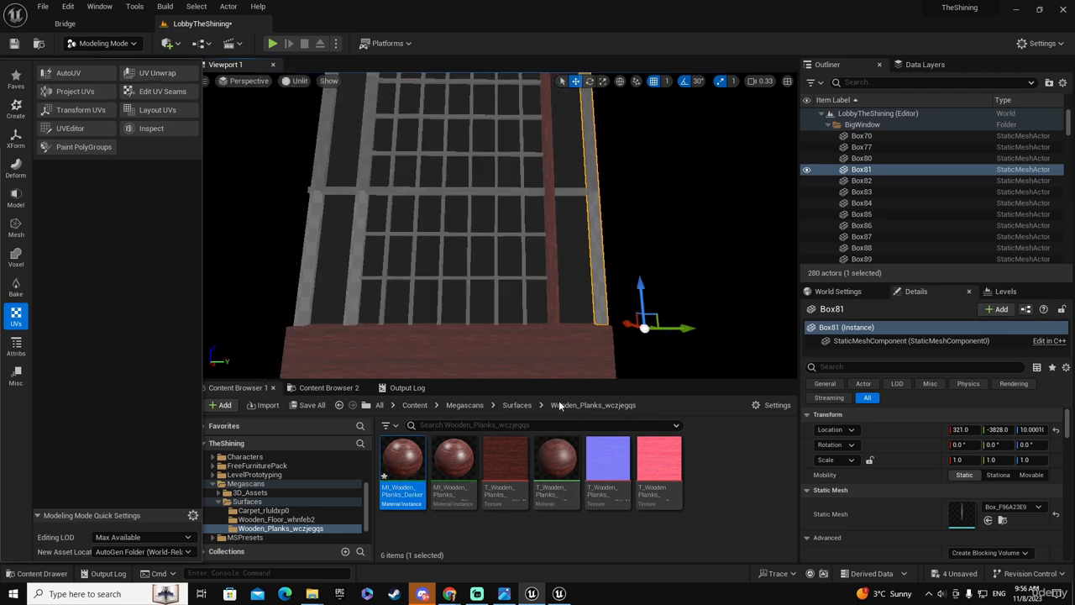
{"action": "left_click_drag", "start_coordinate": [402, 464], "coordinate": [601, 289]}
{"action": "left_click_drag", "start_coordinate": [407, 462], "coordinate": [351, 294]}
{"action": "left_click_drag", "start_coordinate": [402, 462], "coordinate": [322, 305]}
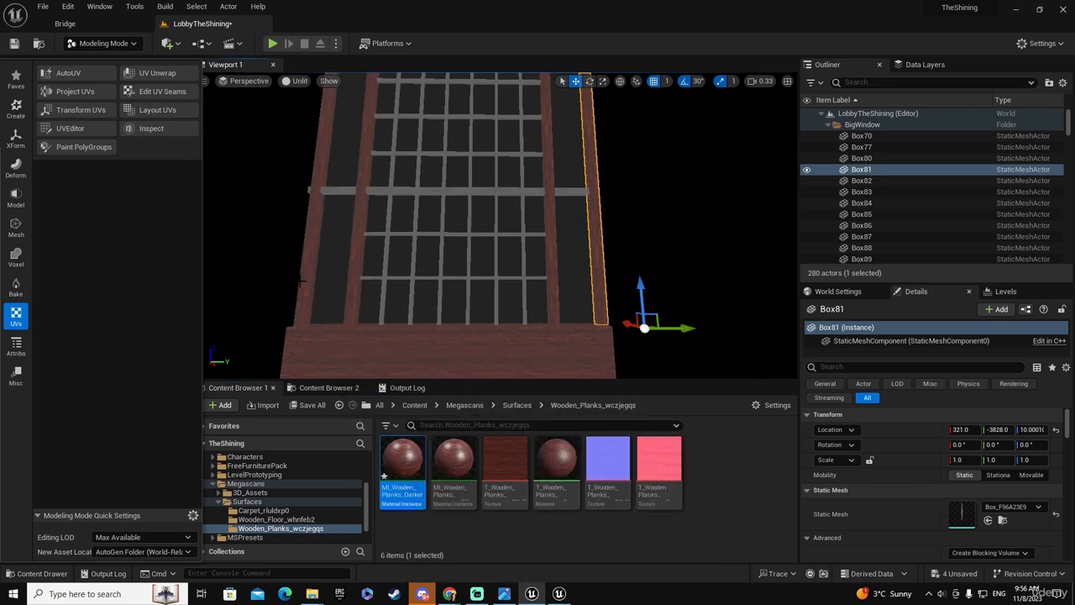
Select only the right outer post and unwrap its UVs from the existing UV islands.
{"action": "left_click", "coordinate": [347, 249], "text": "ctrl"}
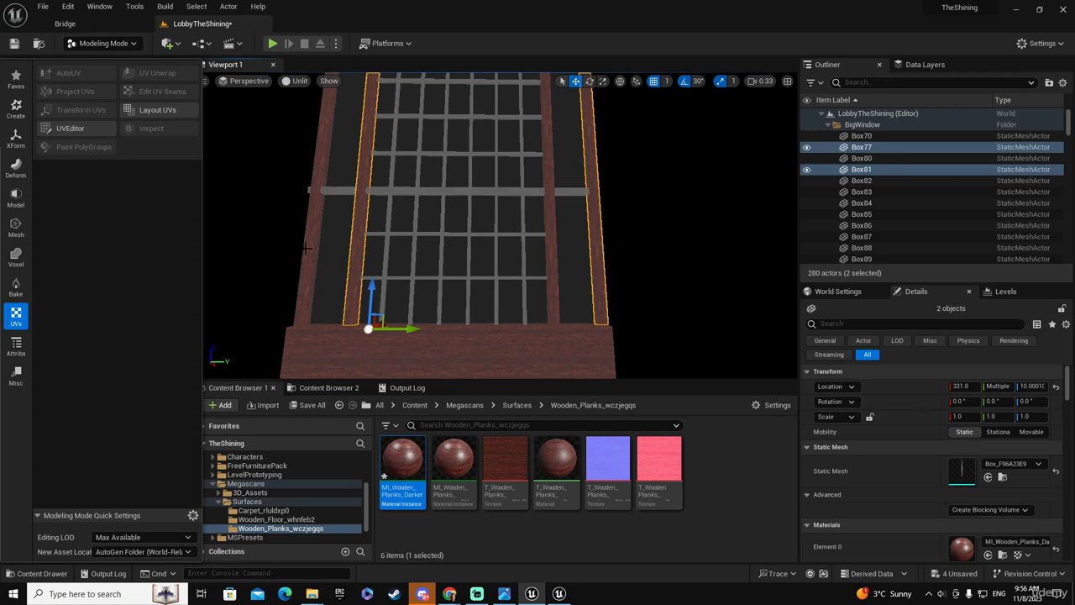
{"action": "left_click", "coordinate": [307, 248], "text": "ctrl"}
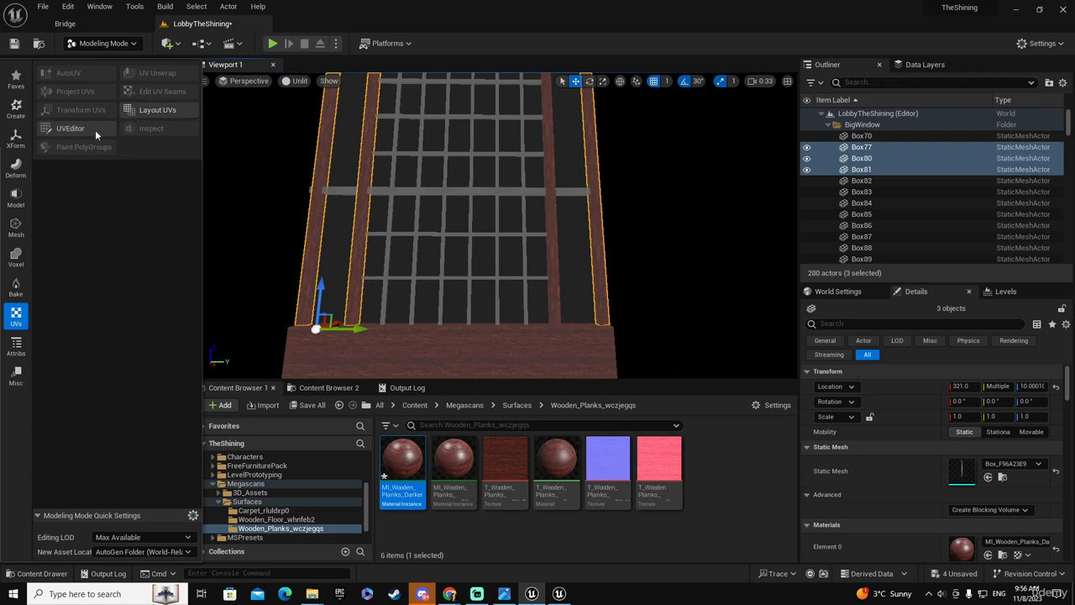
{"action": "left_click", "coordinate": [595, 226]}
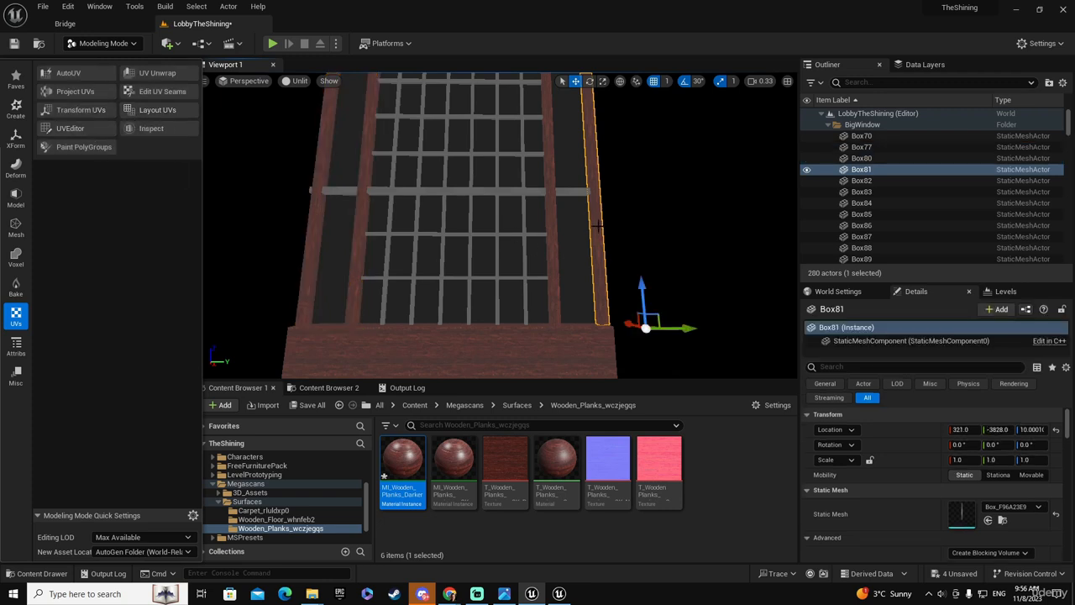
{"action": "left_click", "coordinate": [156, 73]}
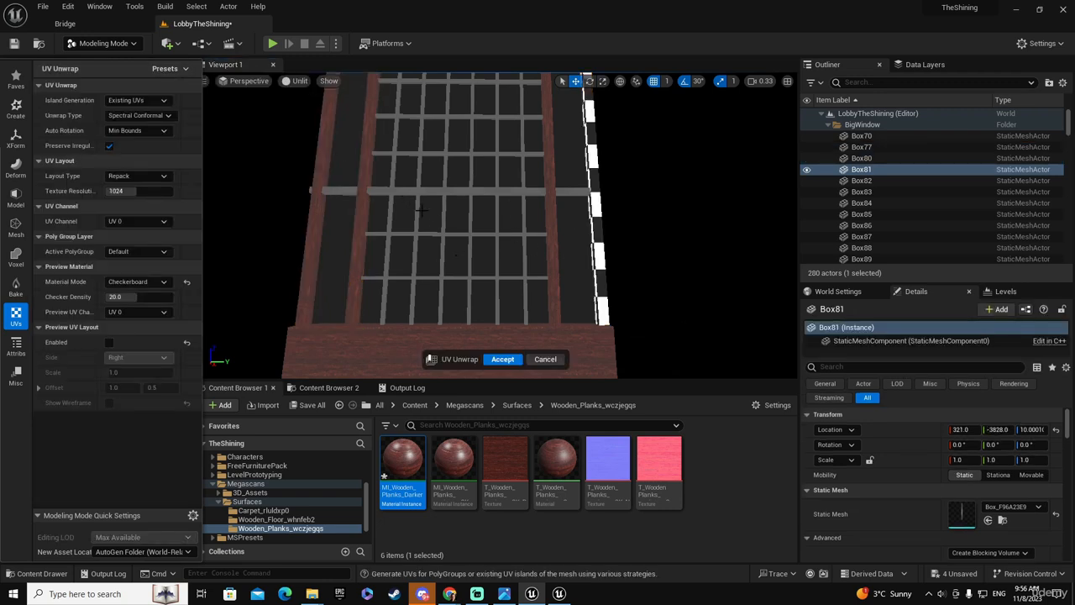
{"action": "left_click", "coordinate": [508, 359]}
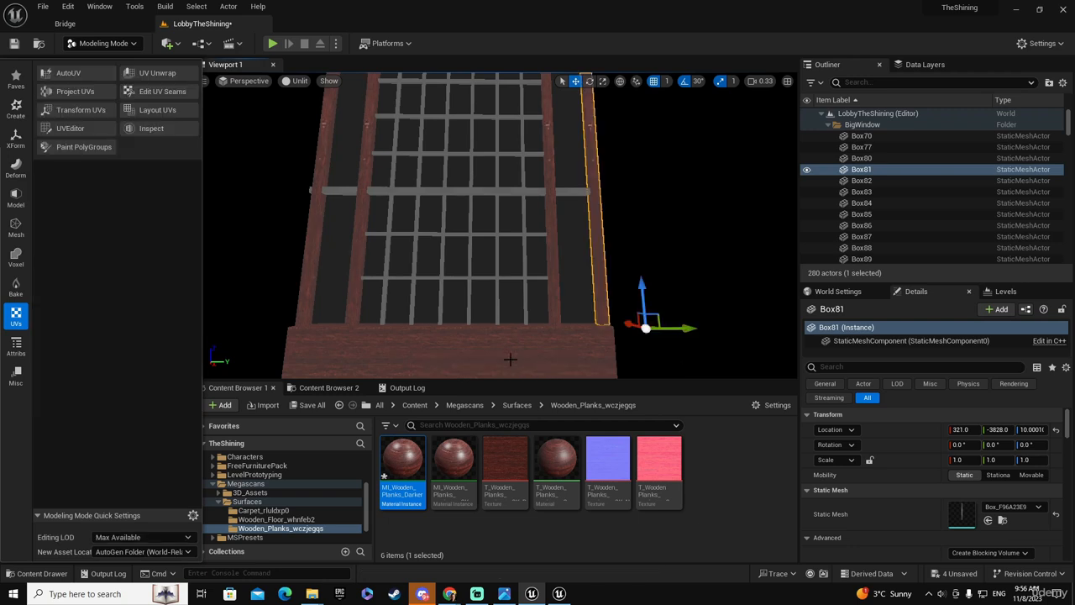
Unwrap the UVs of the left inner post and the left outer post one after the other.
{"action": "left_click", "coordinate": [356, 265]}
{"action": "left_click", "coordinate": [356, 236]}
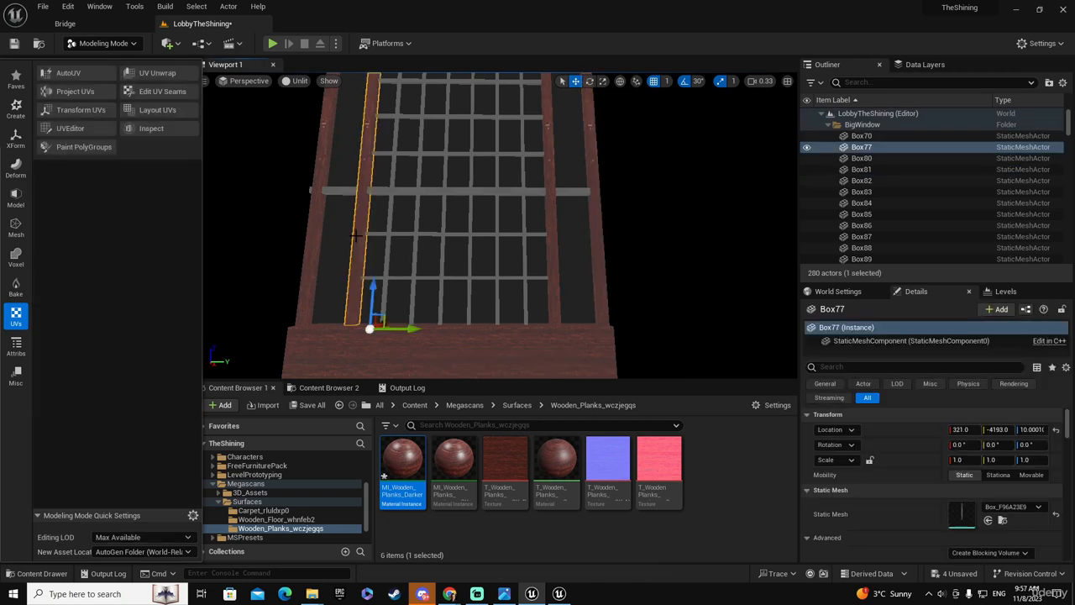
{"action": "left_click", "coordinate": [156, 74]}
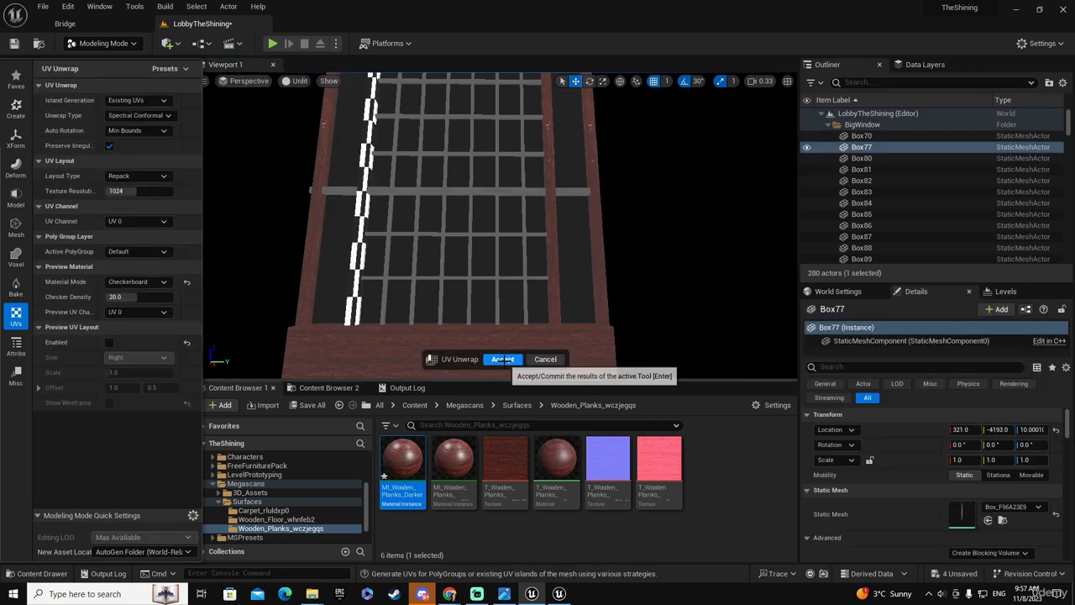
{"action": "left_click", "coordinate": [501, 360]}
{"action": "left_click", "coordinate": [311, 242]}
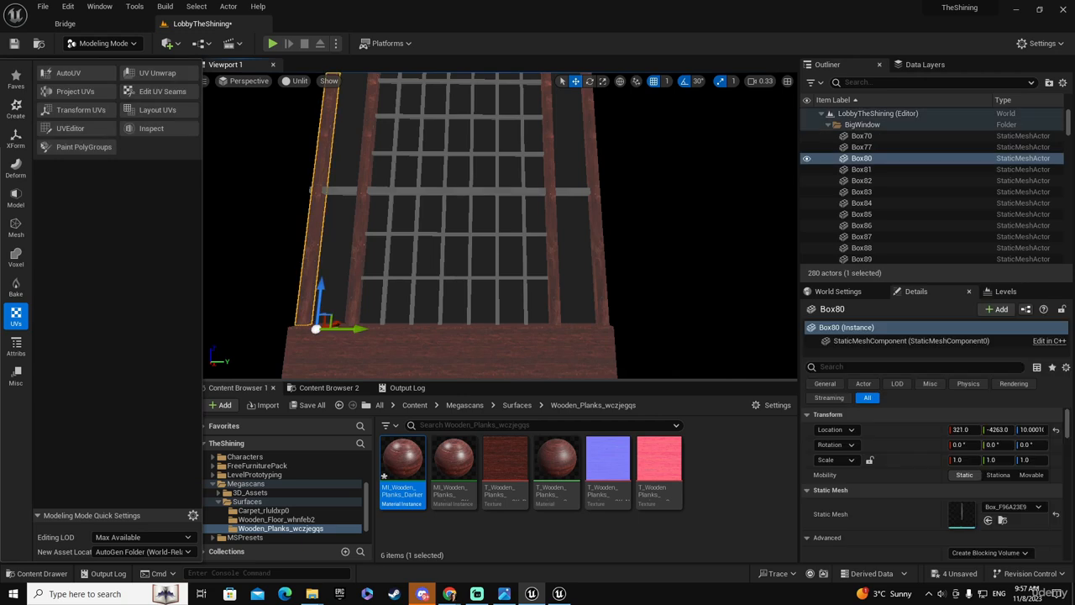
{"action": "left_click", "coordinate": [156, 74]}
{"action": "left_click", "coordinate": [502, 359]}
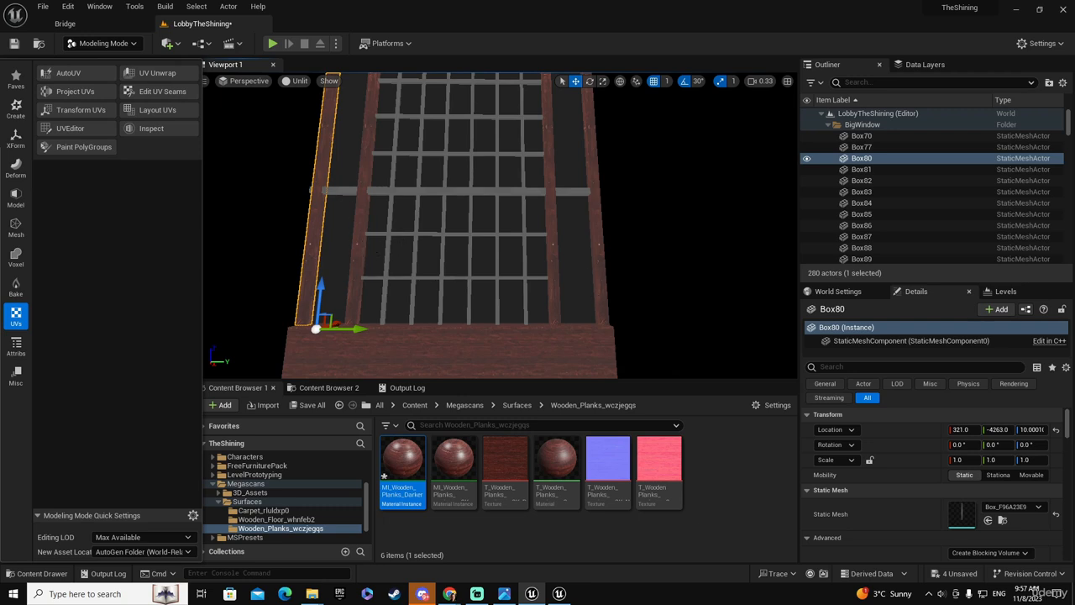
Inspect the wood texture on the window's posts up close and check how it sits across the whole frame.
{"action": "right_click_drag", "start_coordinate": [500, 227], "coordinate": [566, 274]}
{"action": "key", "text": "w"}
{"action": "key", "text": "w"}
{"action": "key", "text": "w"}
{"action": "key", "text": "a"}
{"action": "key", "text": "w"}
{"action": "key", "text": "s"}
{"action": "key", "text": "w"}
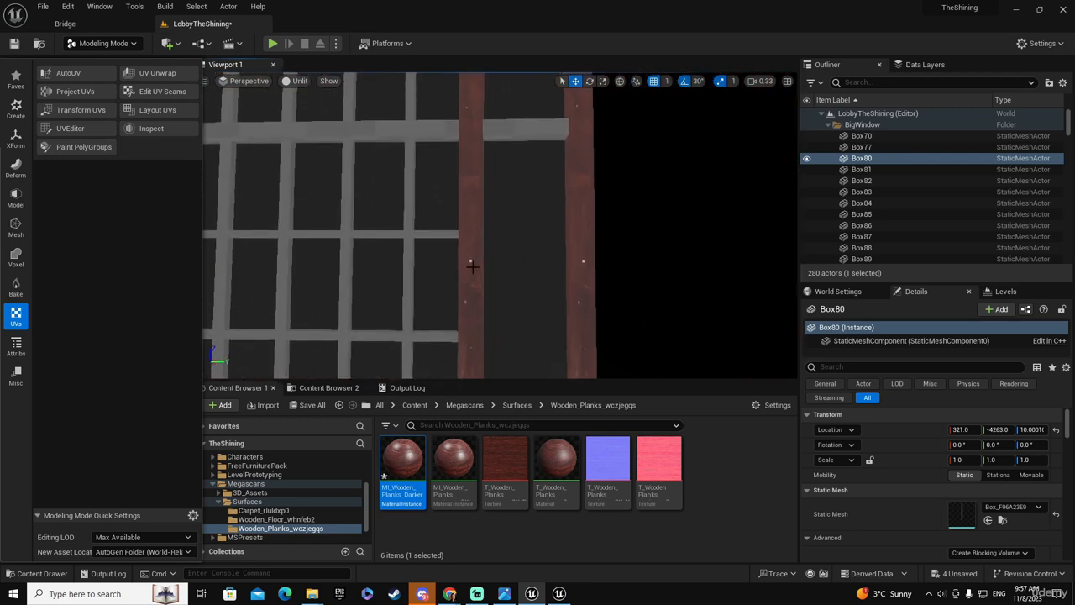
{"action": "right_click_drag", "start_coordinate": [468, 295], "coordinate": [484, 273]}
{"action": "key", "text": "d"}
{"action": "key", "text": "a"}
{"action": "key", "text": "s"}
{"action": "key", "text": "d"}
{"action": "key", "text": "s"}
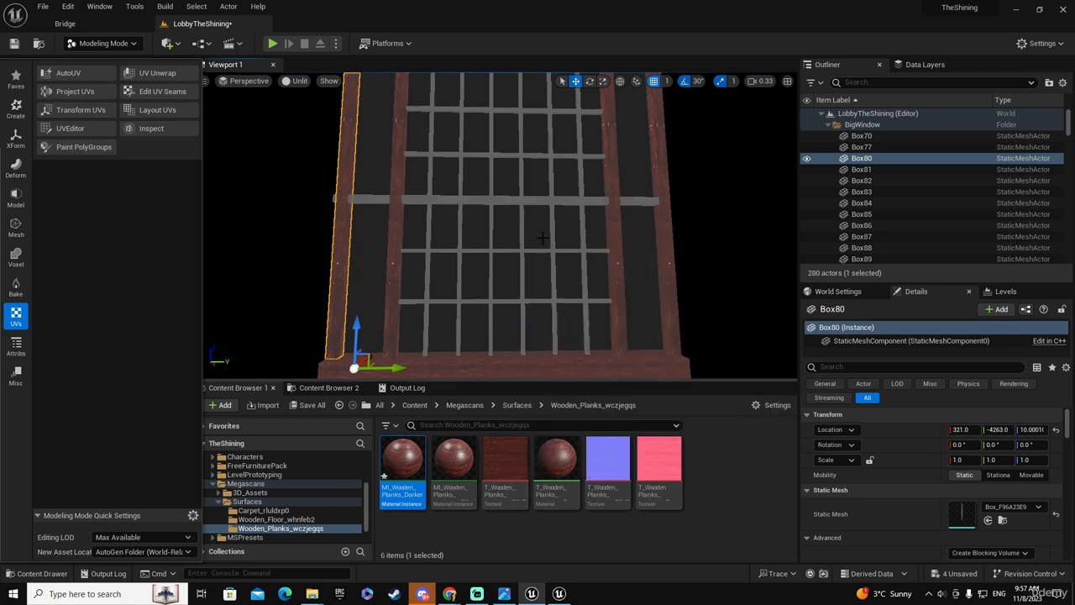
Apply the MI_Wooden_Planks_Darker material to the window's remaining horizontal crossbars and both grid patterns.
{"action": "right_click_drag", "start_coordinate": [543, 237], "coordinate": [538, 172]}
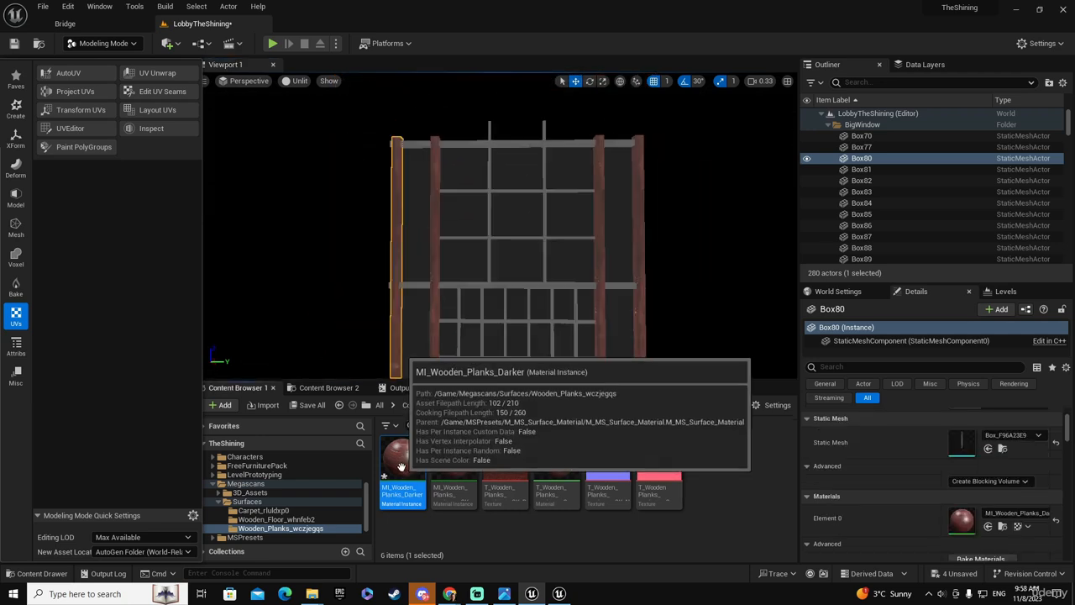
{"action": "left_click_drag", "start_coordinate": [401, 464], "coordinate": [418, 286]}
{"action": "left_click_drag", "start_coordinate": [401, 463], "coordinate": [460, 322]}
{"action": "left_click_drag", "start_coordinate": [400, 463], "coordinate": [453, 323]}
{"action": "left_click_drag", "start_coordinate": [399, 461], "coordinate": [487, 236]}
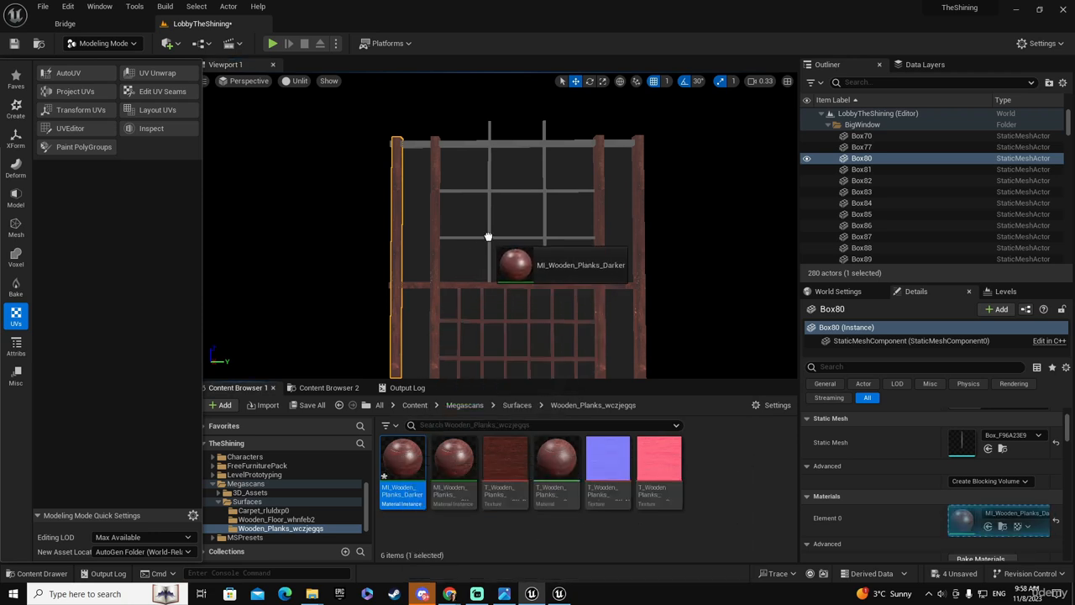
{"action": "left_click_drag", "start_coordinate": [399, 455], "coordinate": [489, 256]}
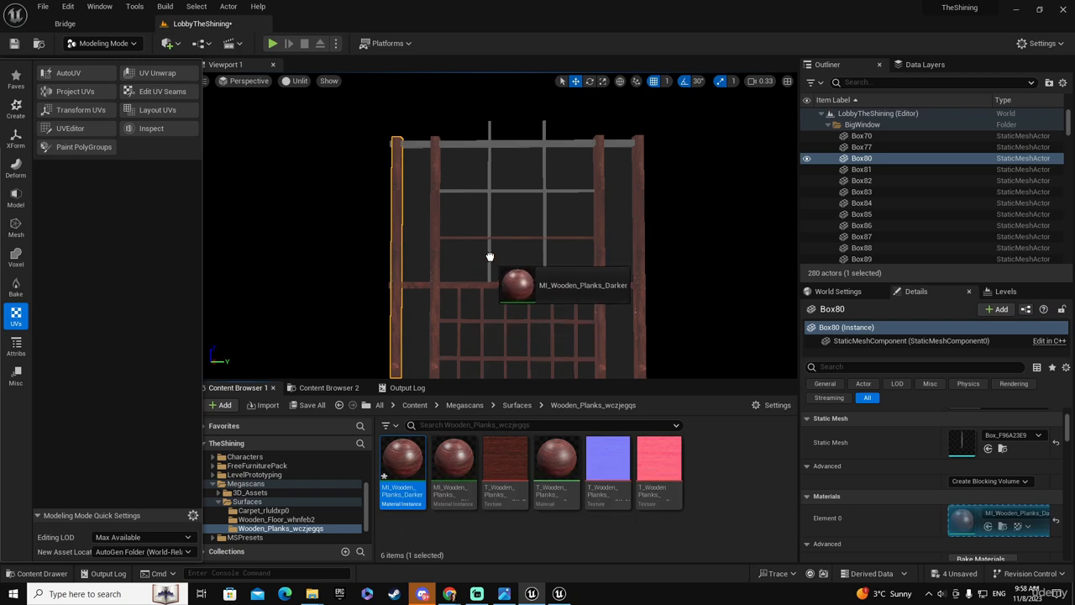
{"action": "left_click_drag", "start_coordinate": [399, 459], "coordinate": [467, 144]}
{"action": "right_click_drag", "start_coordinate": [467, 153], "coordinate": [524, 256]}
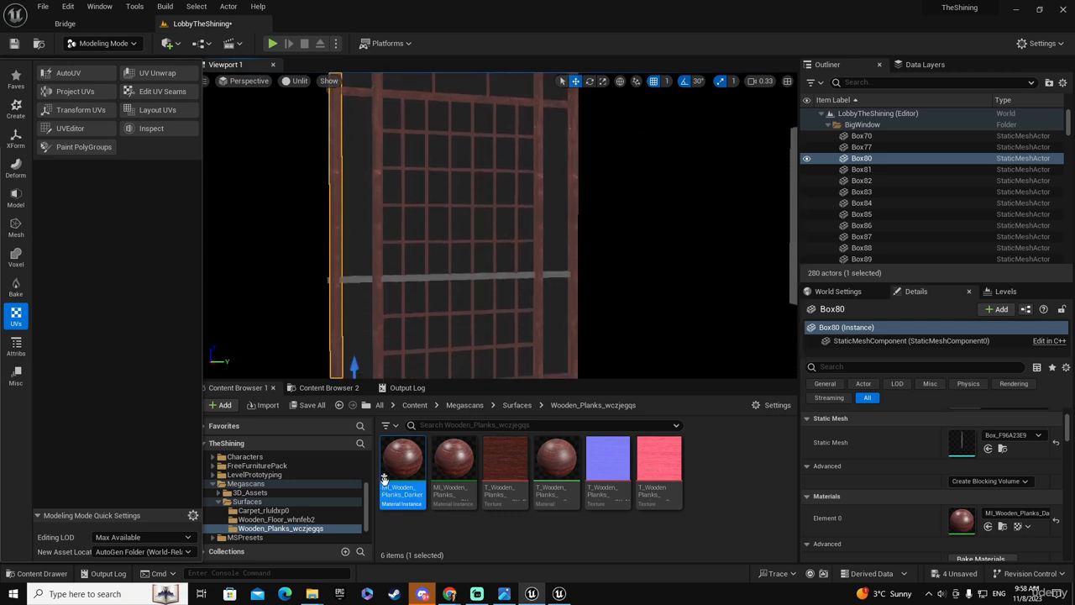
{"action": "left_click_drag", "start_coordinate": [384, 478], "coordinate": [415, 316]}
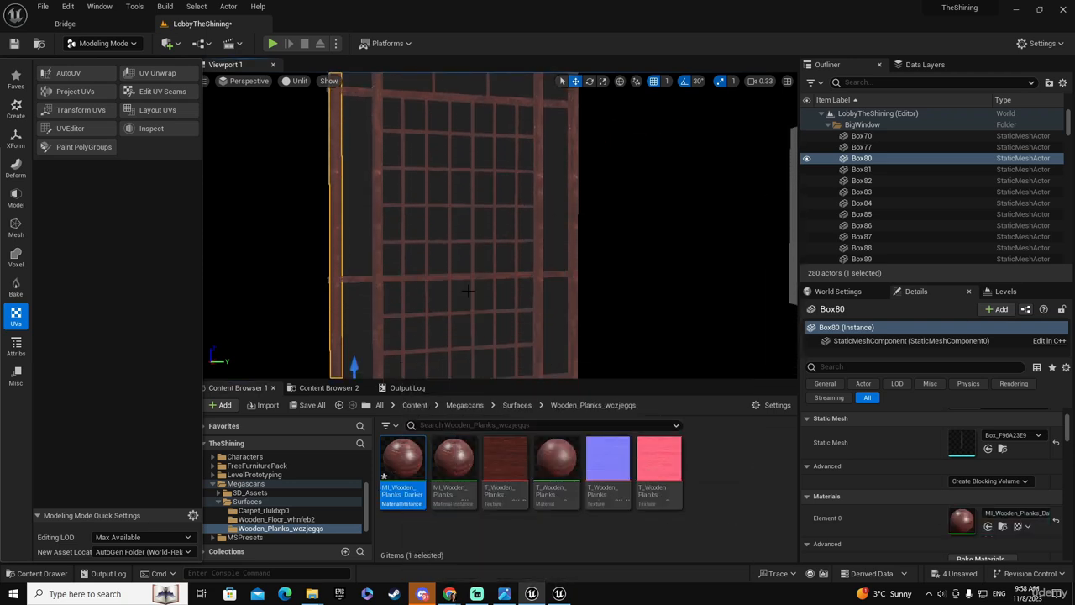
Switch the viewport to Lit view mode and view the textured window from its sunlit side.
{"action": "right_click_drag", "start_coordinate": [482, 283], "coordinate": [452, 267]}
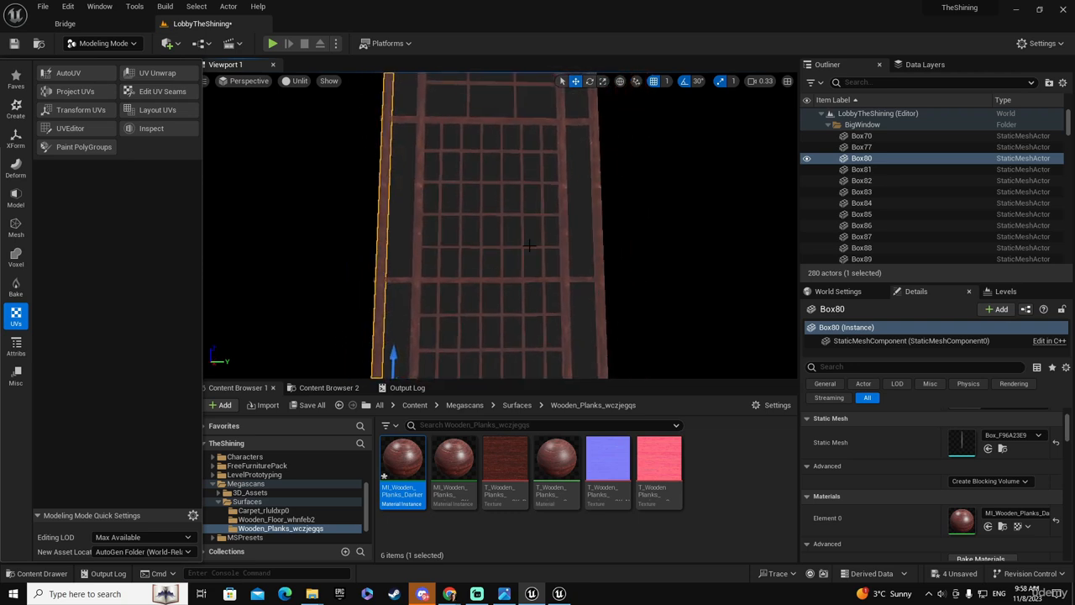
{"action": "left_click", "coordinate": [299, 81]}
{"action": "left_click", "coordinate": [323, 114]}
{"action": "right_click_drag", "start_coordinate": [472, 304], "coordinate": [332, 320]}
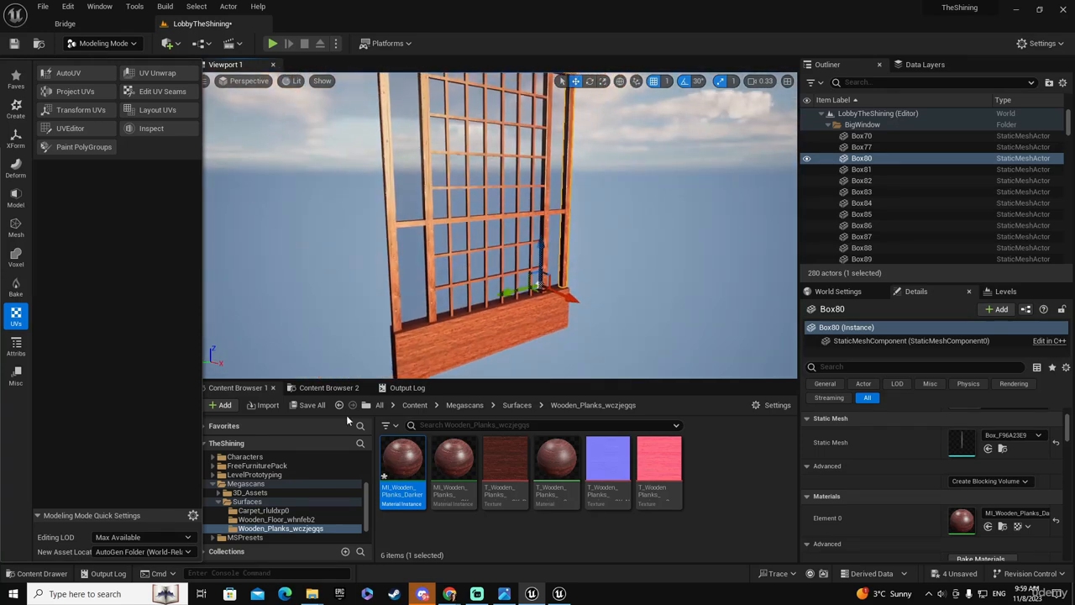
Enable the Albedo Tint of MI_Wooden_Planks_Darker, darken it to a grey of 0.145833 per RGB channel, and save the material.
{"action": "double_click", "coordinate": [410, 467]}
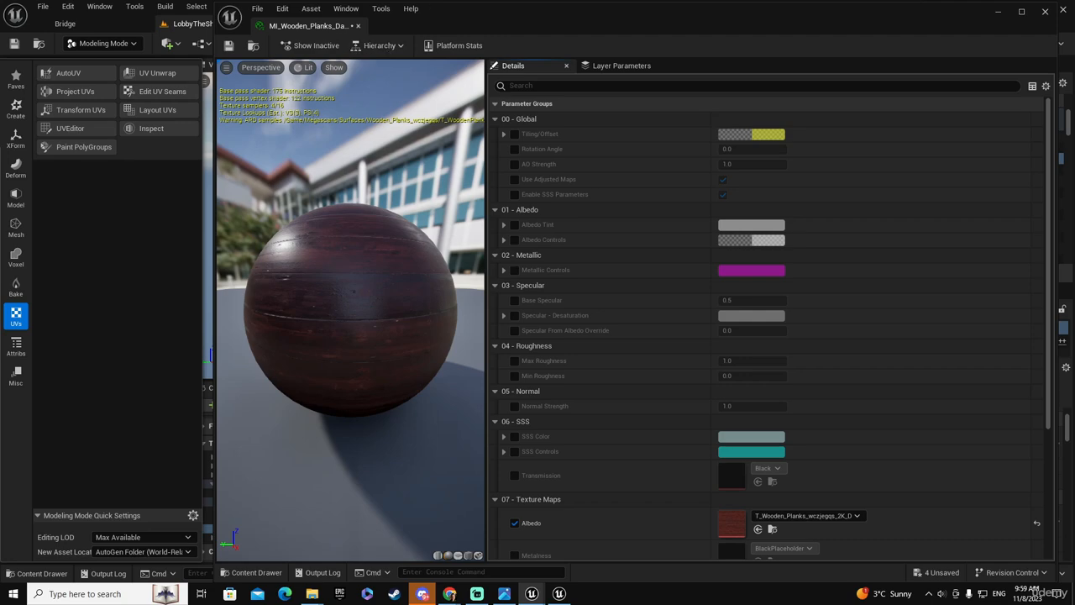
{"action": "left_click", "coordinate": [1041, 12]}
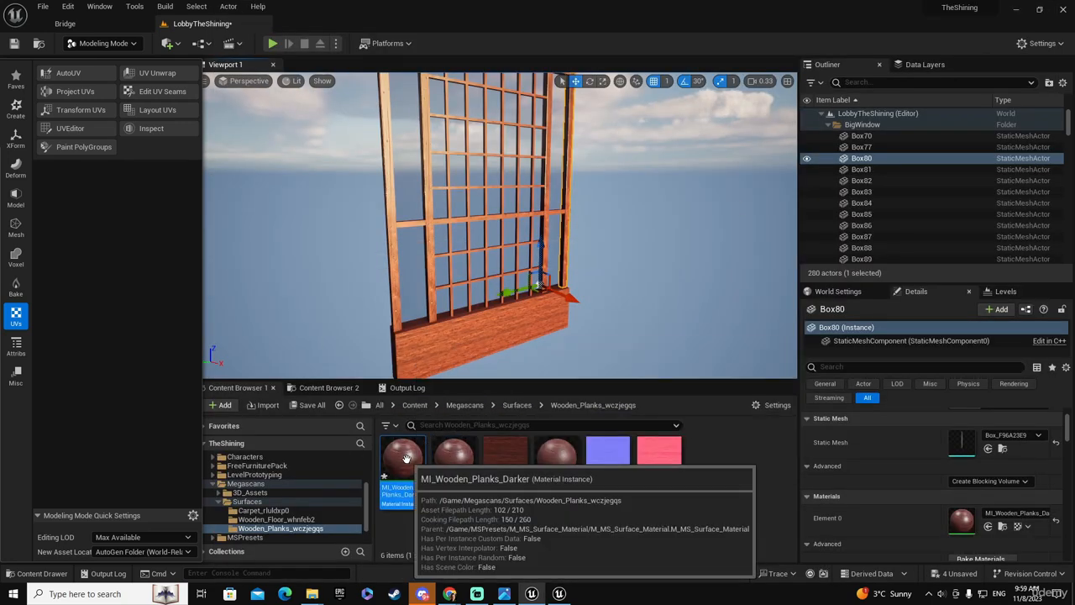
{"action": "double_click", "coordinate": [406, 458]}
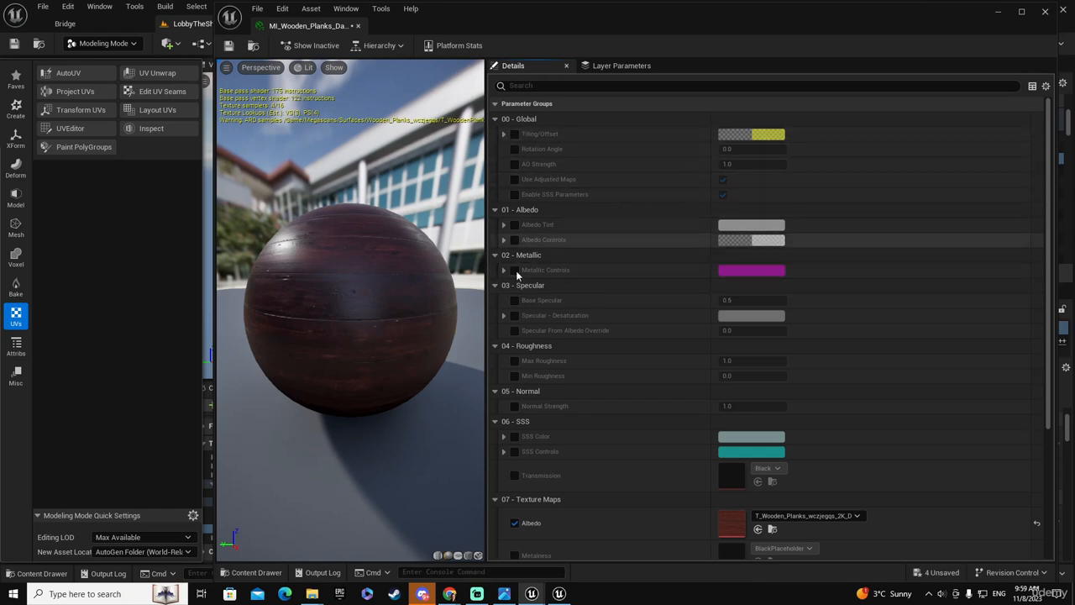
{"action": "left_click", "coordinate": [514, 225]}
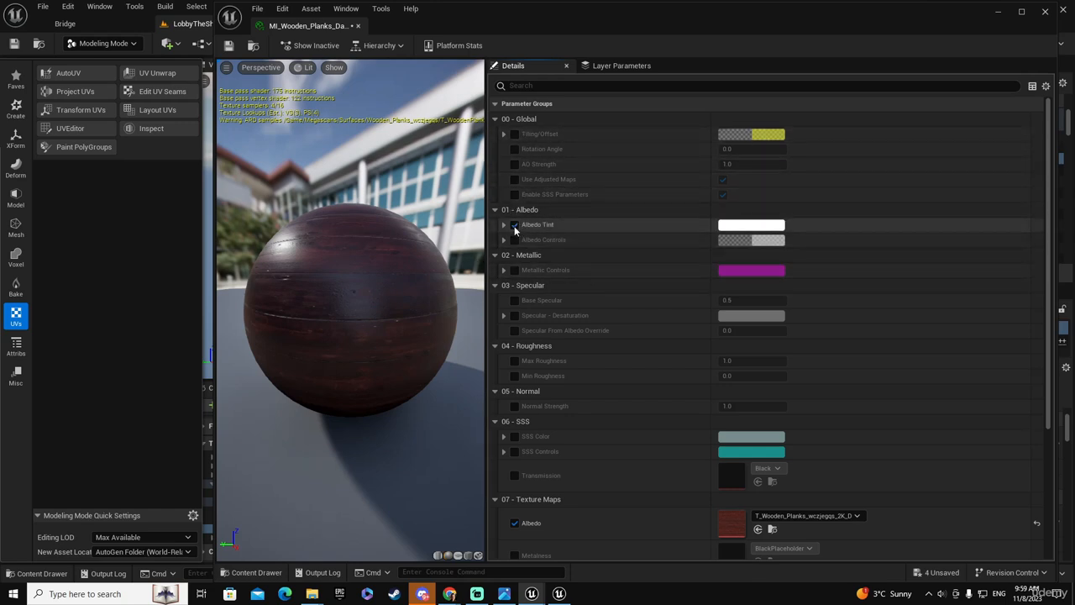
{"action": "left_click", "coordinate": [504, 225]}
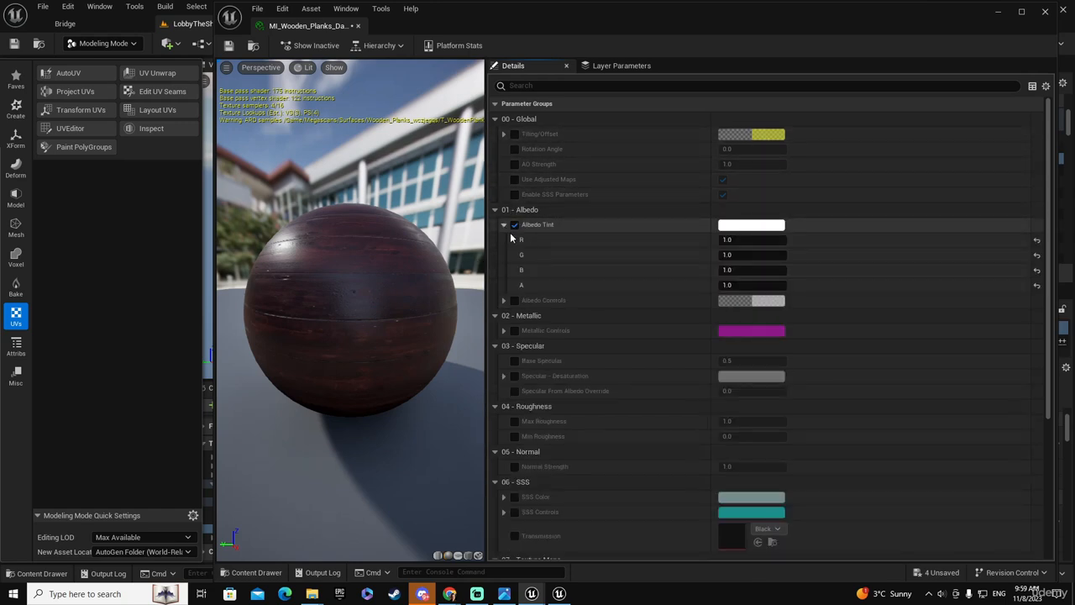
{"action": "left_click", "coordinate": [770, 227]}
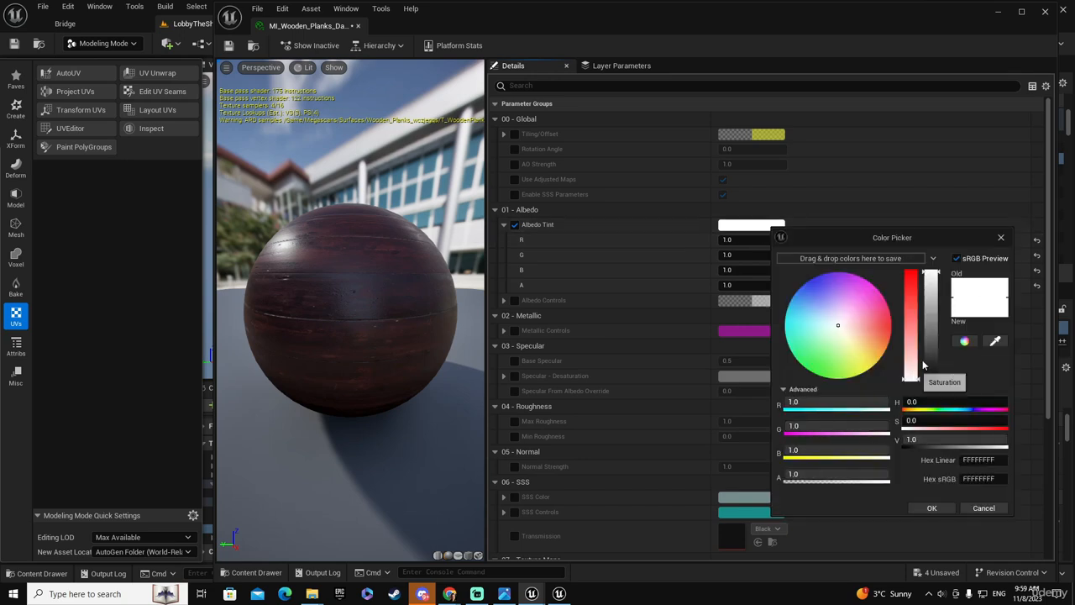
{"action": "left_click_drag", "start_coordinate": [931, 284], "coordinate": [938, 344]}
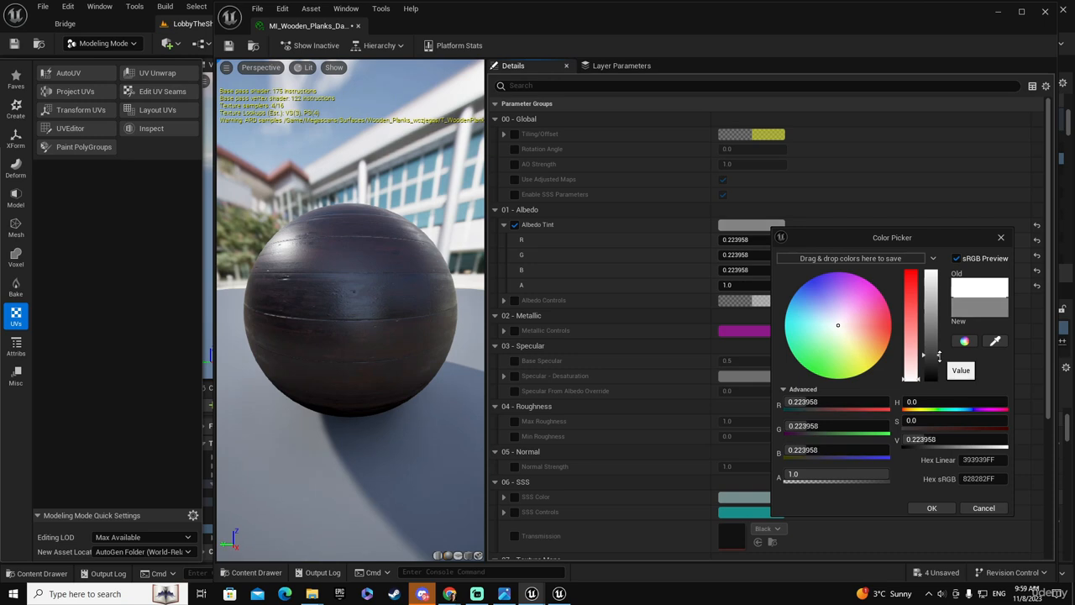
{"action": "left_click", "coordinate": [932, 508]}
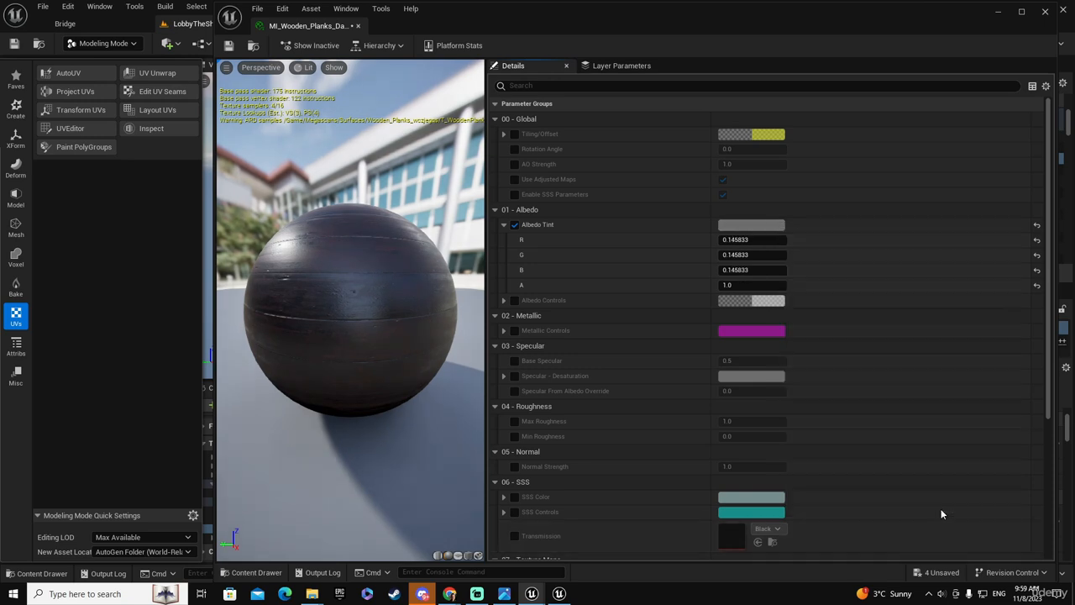
{"action": "left_click", "coordinate": [227, 46]}
{"action": "left_click", "coordinate": [1045, 12]}
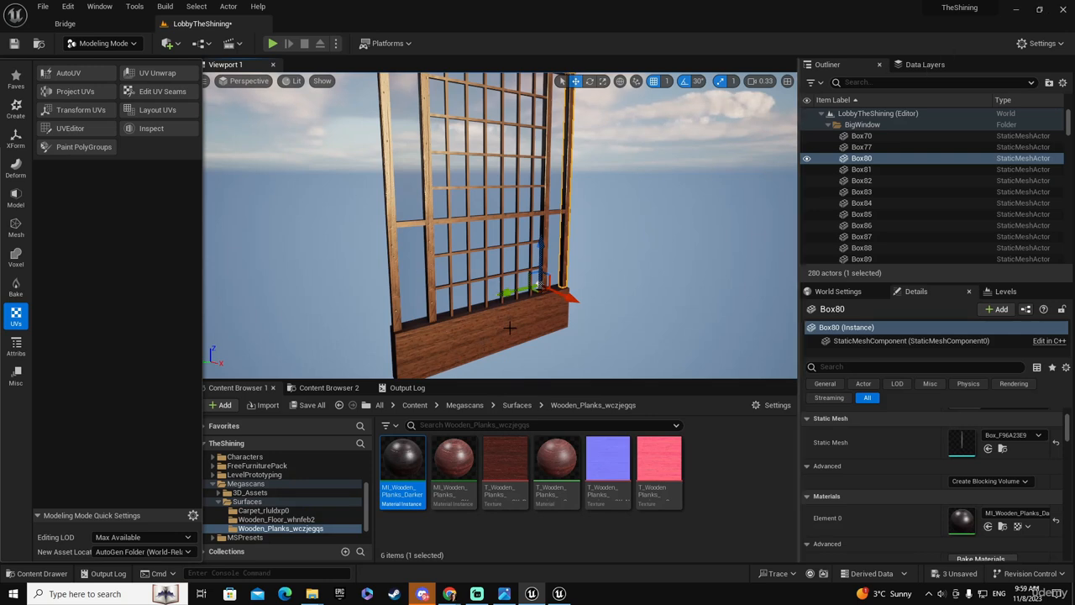
Try the original, lighter wooden planks material on the window's base and undo it.
{"action": "right_click_drag", "start_coordinate": [482, 347], "coordinate": [509, 286]}
{"action": "left_click_drag", "start_coordinate": [403, 462], "coordinate": [449, 317]}
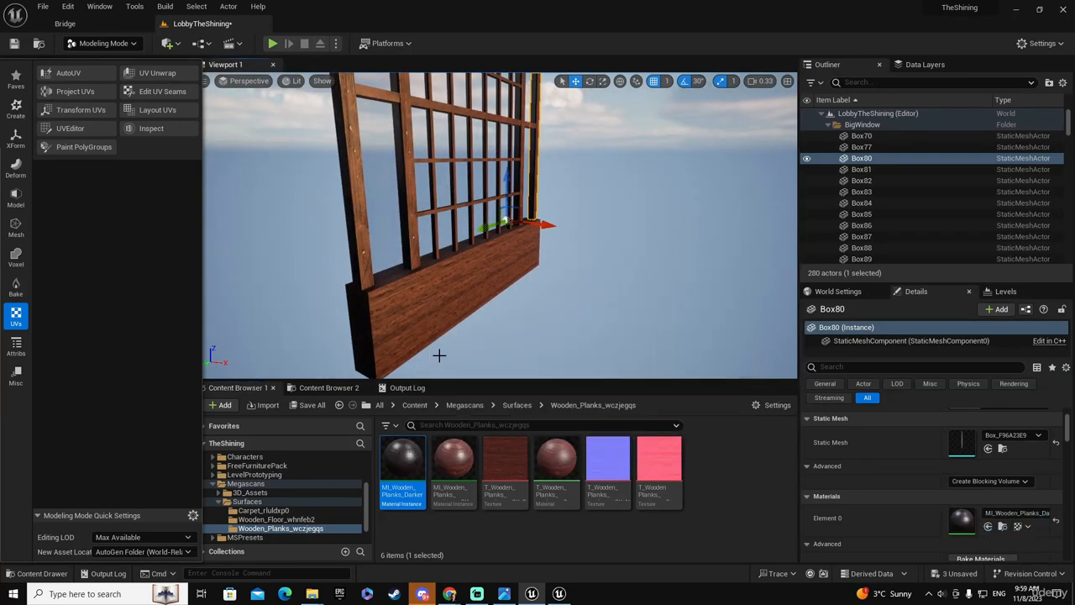
{"action": "right_click_drag", "start_coordinate": [505, 297], "coordinate": [467, 299]}
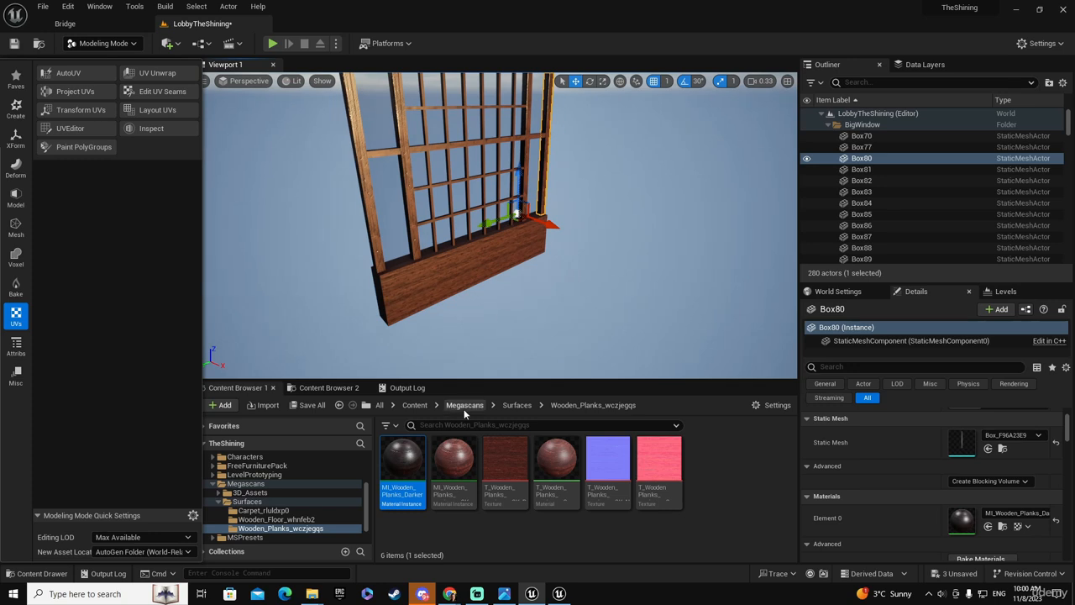
{"action": "left_click_drag", "start_coordinate": [454, 454], "coordinate": [437, 299]}
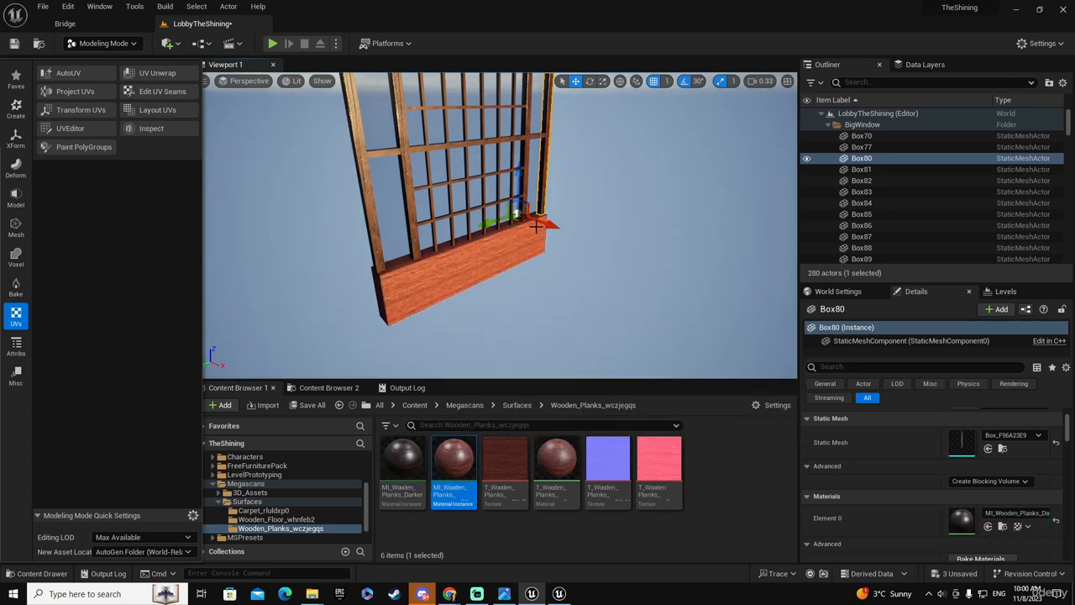
{"action": "key", "text": "ctrl+z"}
Select all the window parts in the BigWindow folder, from Box70 through Pattern_11, and group them.
{"action": "mouse_move", "coordinate": [496, 283]}
{"action": "right_mouse_down"}
{"action": "mouse_move", "coordinate": [478, 285]}
{"action": "mouse_move", "coordinate": [546, 290]}
{"action": "mouse_move", "coordinate": [538, 298]}
{"action": "mouse_move", "coordinate": [531, 268]}
{"action": "mouse_move", "coordinate": [533, 289]}
{"action": "mouse_move", "coordinate": [498, 284]}
{"action": "right_mouse_up"}
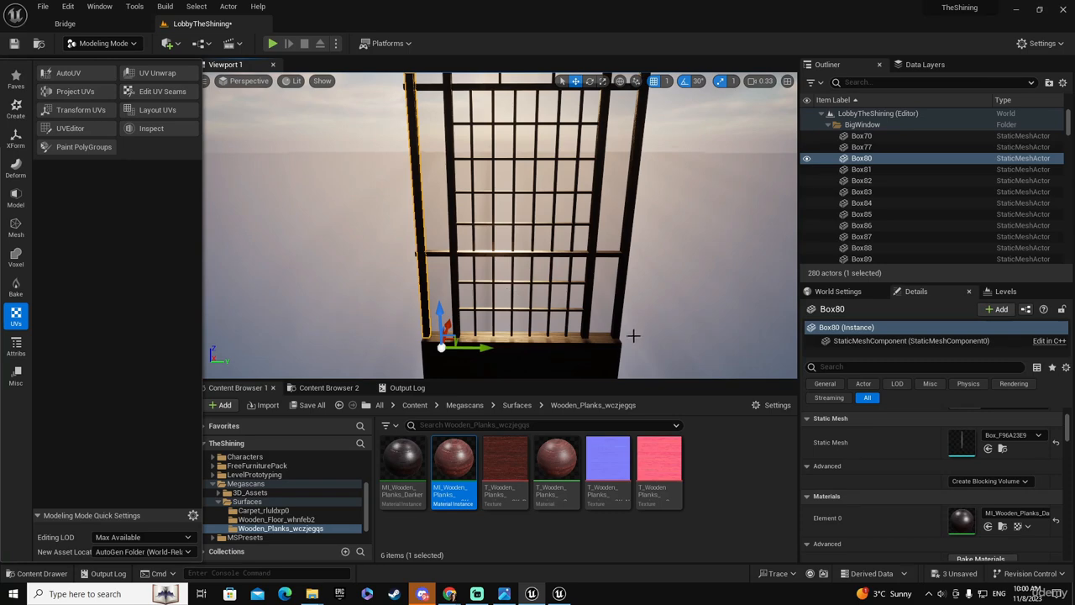
{"action": "right_click_drag", "start_coordinate": [633, 336], "coordinate": [632, 294]}
{"action": "right_click_drag", "start_coordinate": [431, 110], "coordinate": [544, 291]}
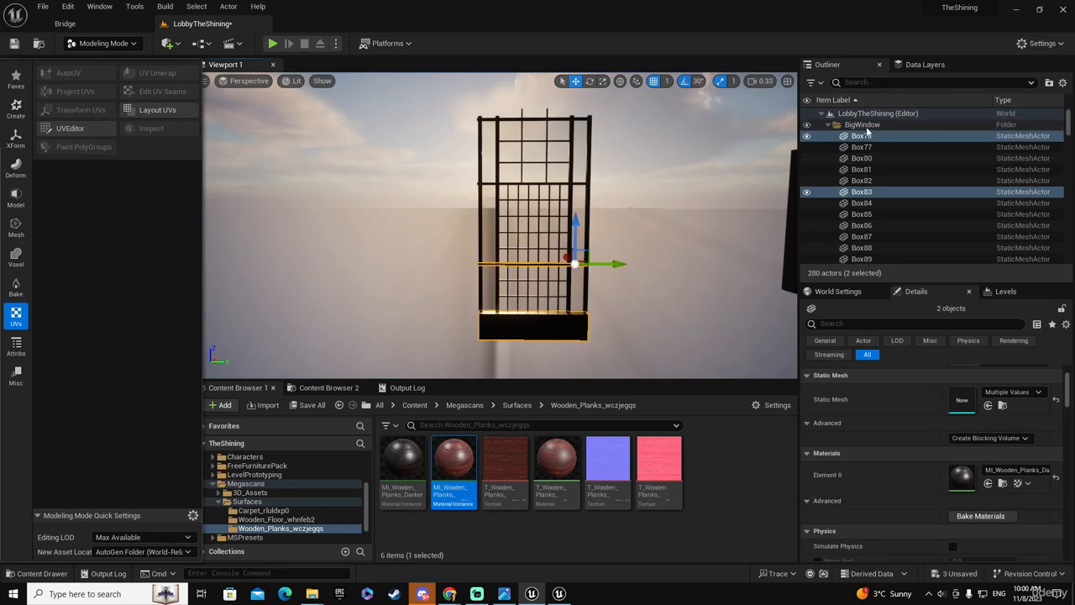
{"action": "left_click", "coordinate": [868, 127]}
{"action": "left_click", "coordinate": [874, 137]}
{"action": "scroll", "coordinate": [881, 165], "scroll_direction": "down", "scroll_amount": 3}
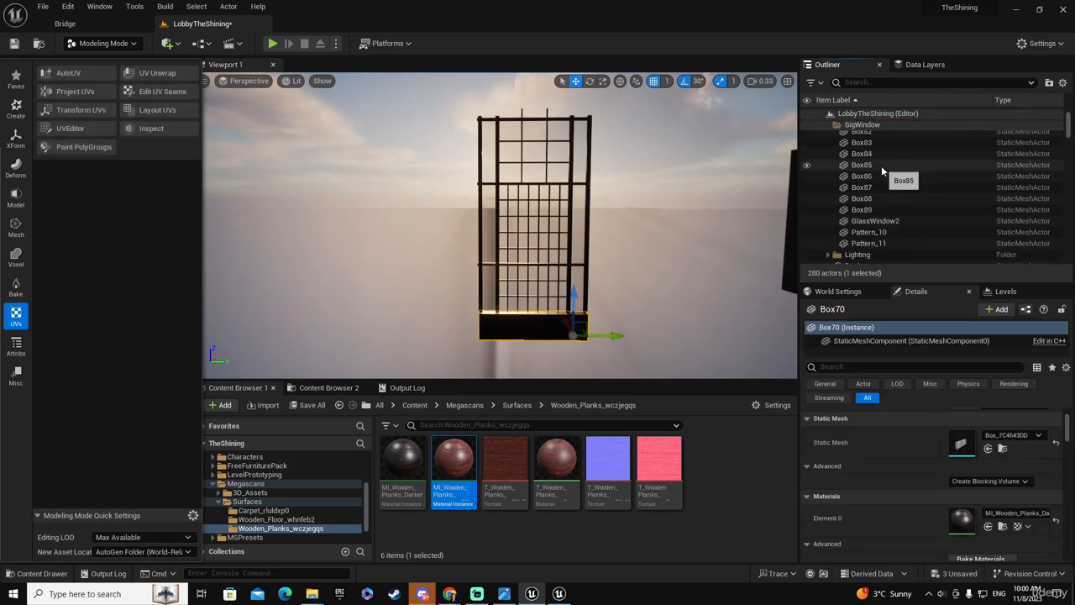
{"action": "left_click", "coordinate": [888, 244], "text": "shift"}
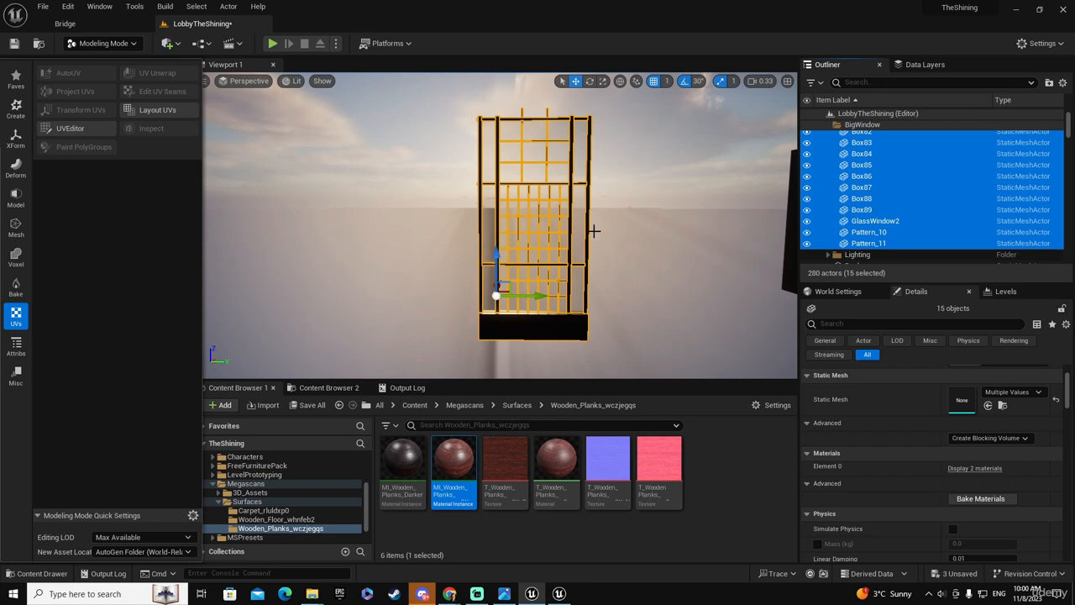
{"action": "key", "text": "ctrl+g"}
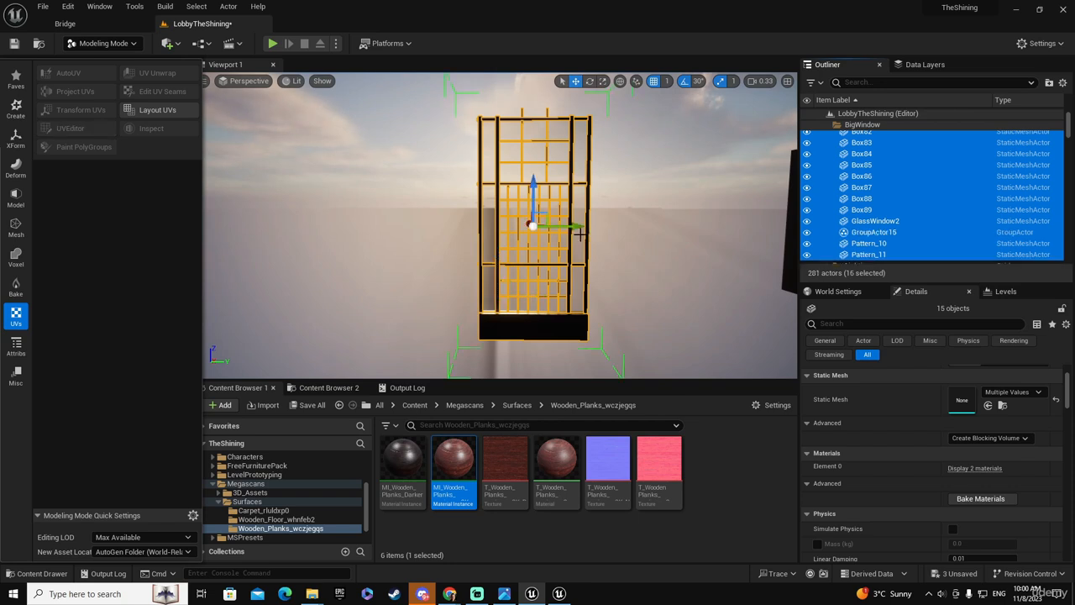
Move the grouped window along the Y axis into its opening in the lobby wall.
{"action": "left_click_drag", "start_coordinate": [569, 229], "coordinate": [520, 215]}
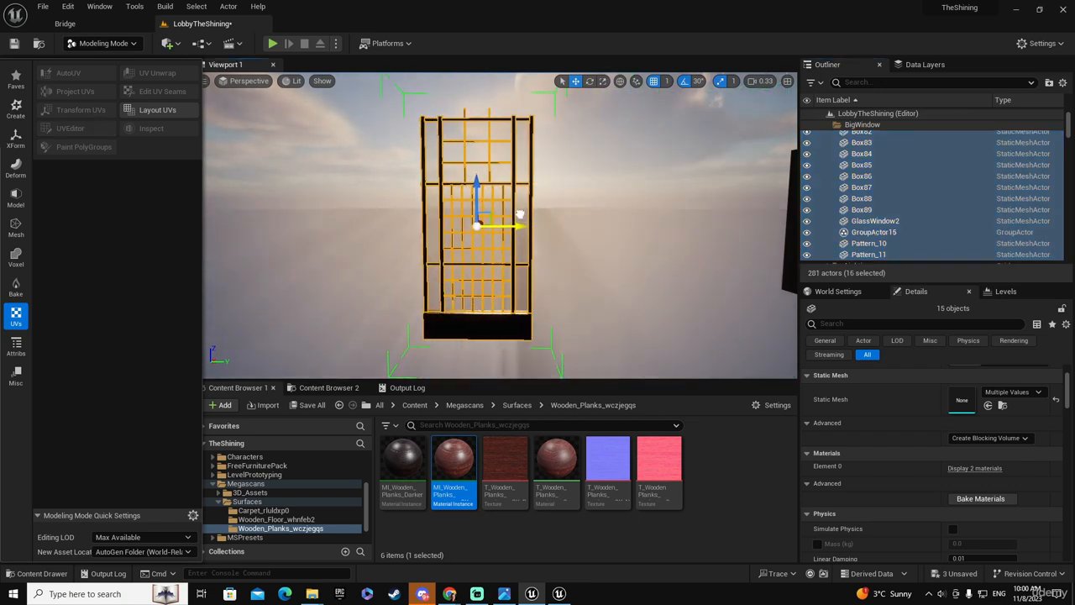
{"action": "right_click_drag", "start_coordinate": [517, 237], "coordinate": [556, 238]}
{"action": "key", "text": "w"}
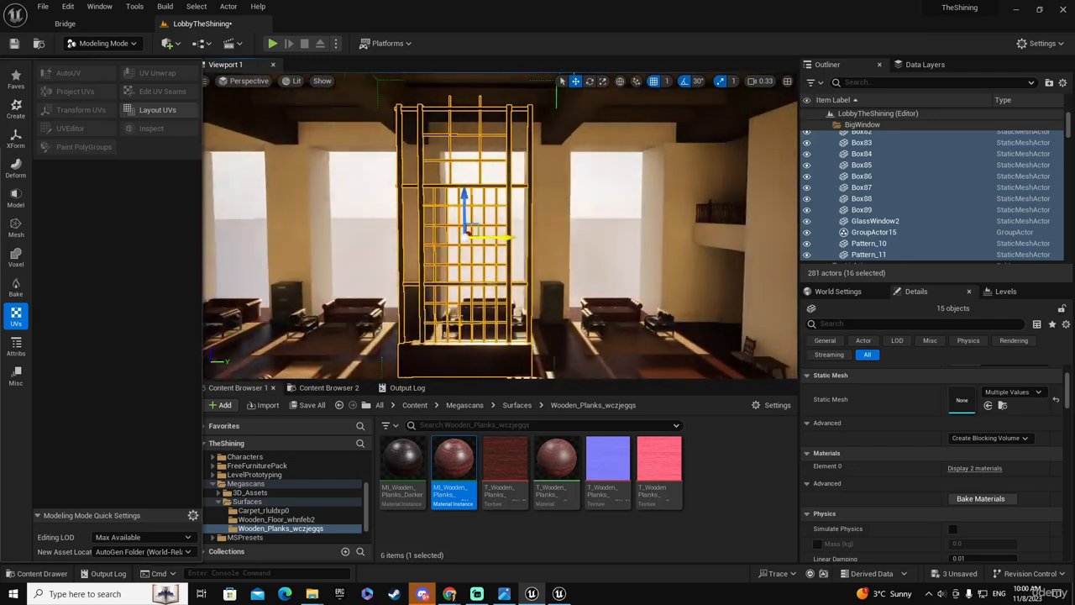
{"action": "right_click_drag", "start_coordinate": [568, 316], "coordinate": [606, 322]}
{"action": "right_click_drag", "start_coordinate": [520, 216], "coordinate": [544, 216]}
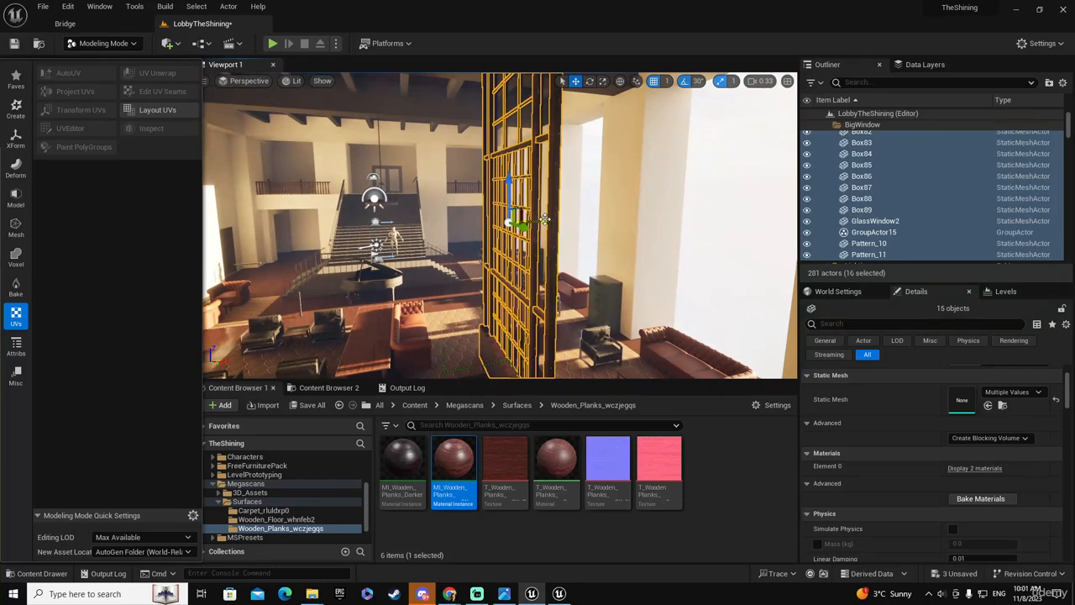
{"action": "left_click_drag", "start_coordinate": [544, 218], "coordinate": [754, 211]}
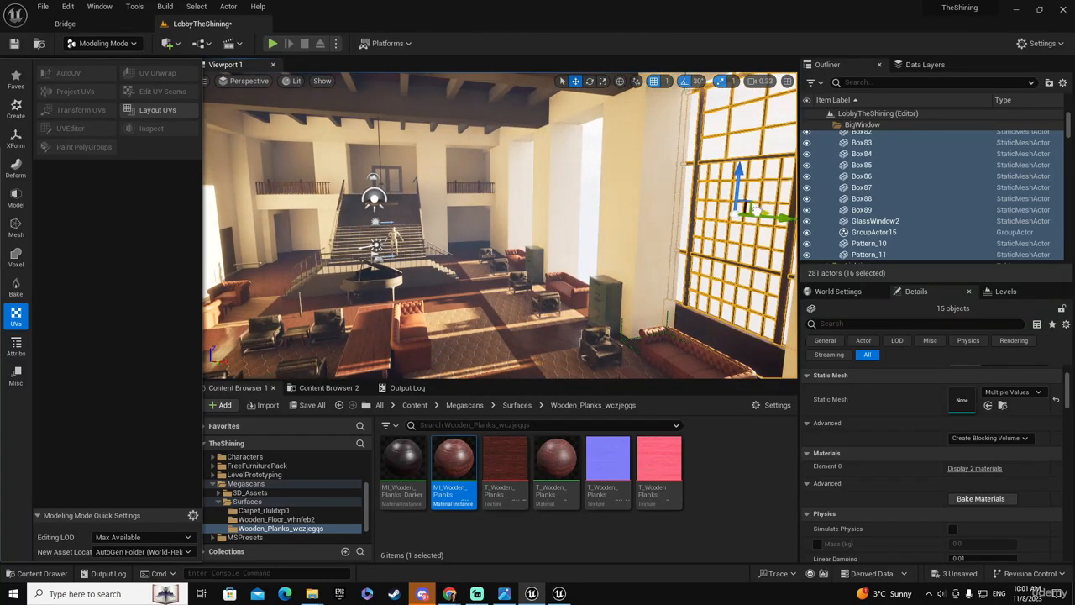
Nudge the grouped window along the Y axis so its frame fits between the edges of the wall opening.
{"action": "mouse_move", "coordinate": [761, 267]}
{"action": "right_mouse_down"}
{"action": "mouse_move", "coordinate": [847, 266]}
{"action": "mouse_move", "coordinate": [756, 270]}
{"action": "right_mouse_up"}
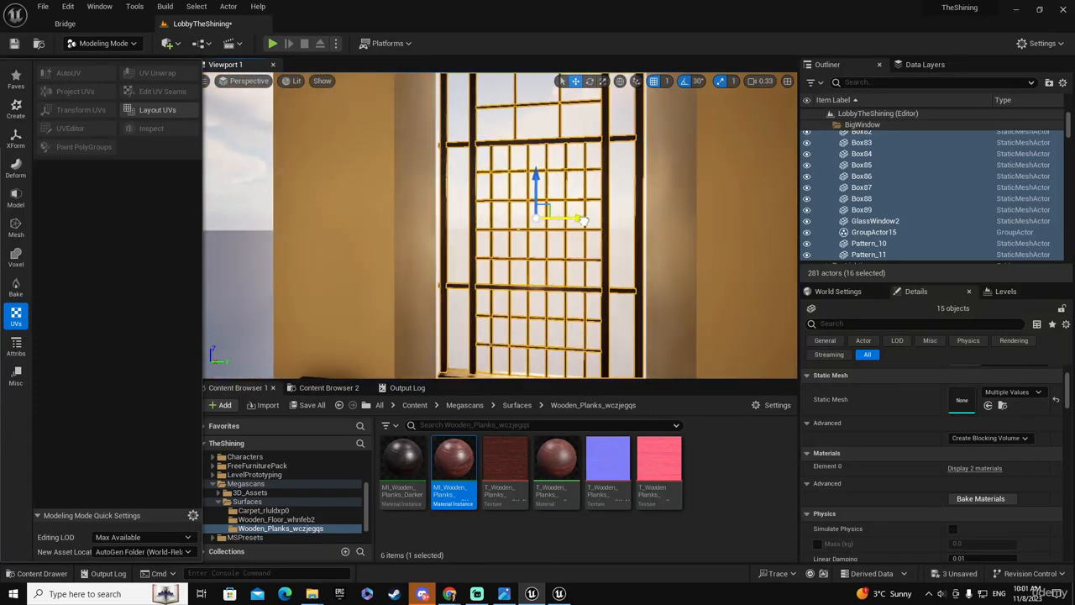
{"action": "right_click_drag", "start_coordinate": [586, 220], "coordinate": [554, 220]}
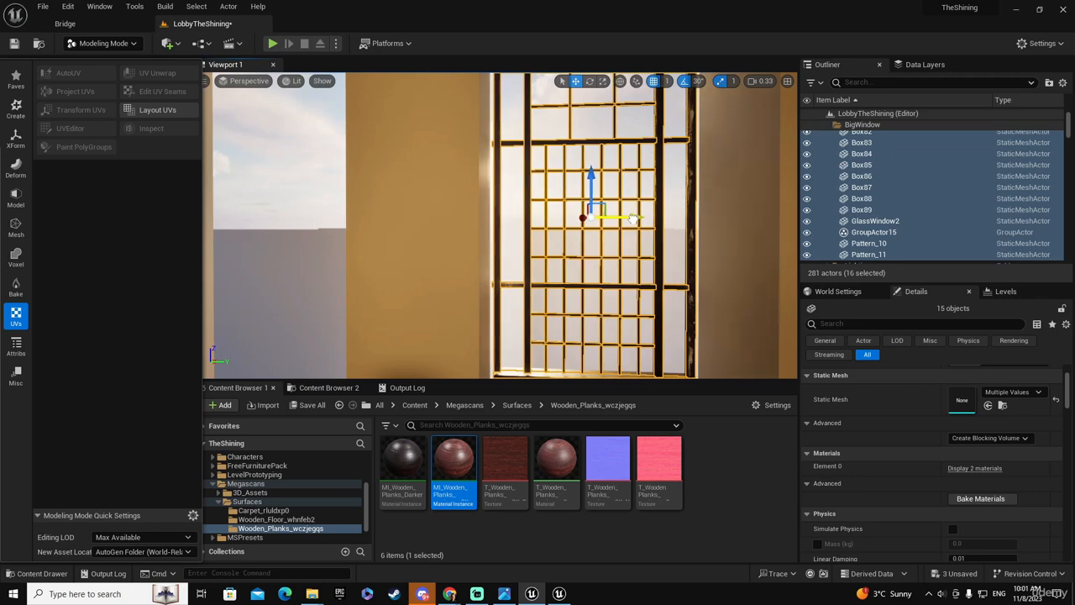
{"action": "right_click_drag", "start_coordinate": [628, 222], "coordinate": [688, 242]}
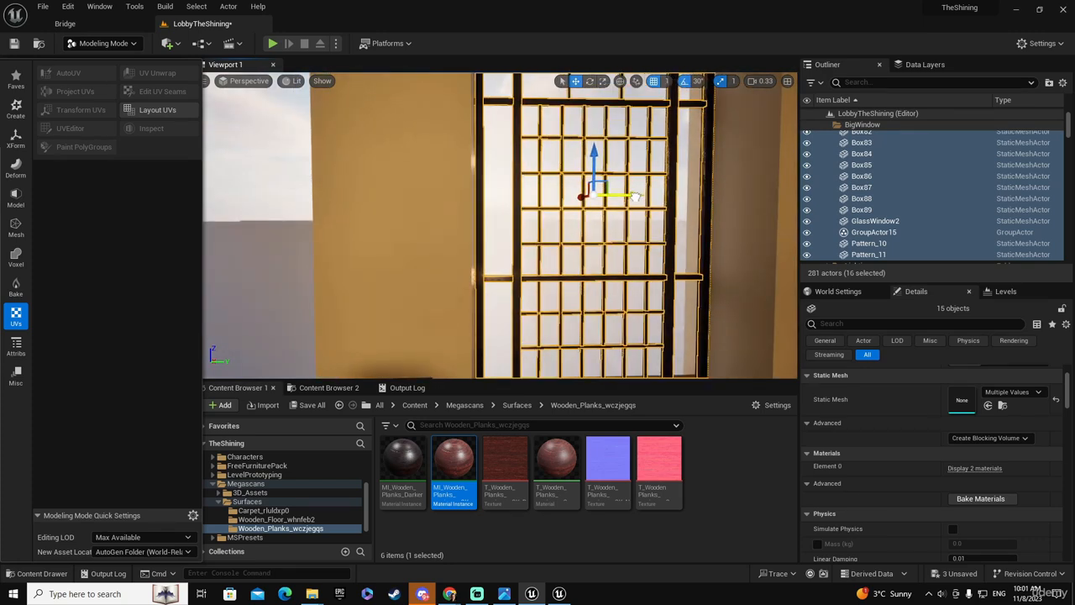
{"action": "key", "text": "w"}
{"action": "right_click_drag", "start_coordinate": [636, 196], "coordinate": [632, 194]}
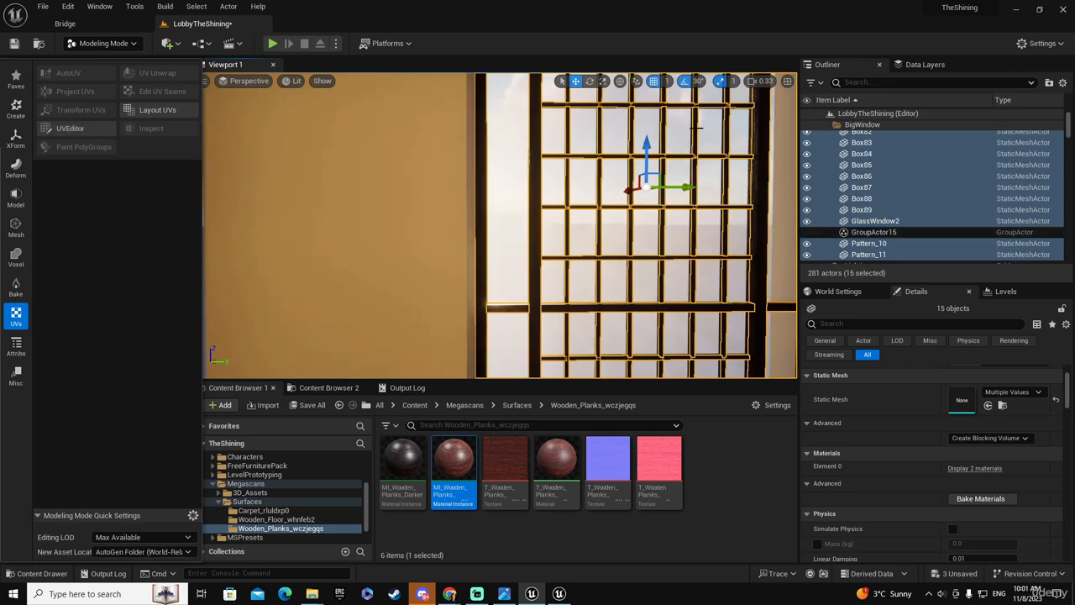
{"action": "key", "text": "d"}
{"action": "right_click_drag", "start_coordinate": [686, 215], "coordinate": [686, 215]}
{"action": "key", "text": "a"}
{"action": "key", "text": "w"}
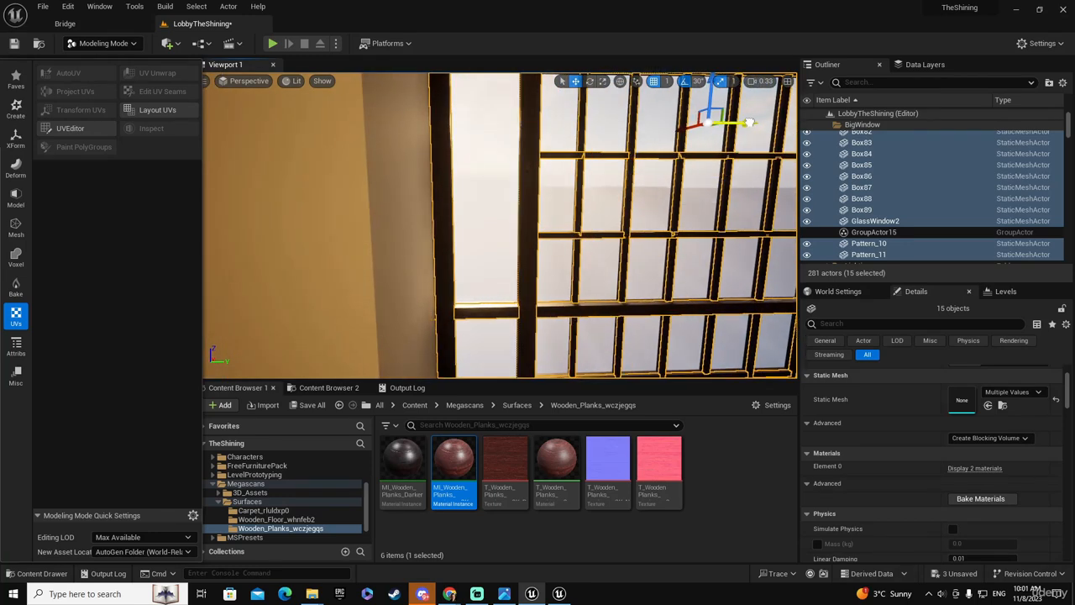
Set the position grid snap to 50 and duplicate the window group along the Y axis into the neighbouring empty wall opening.
{"action": "key", "text": "s"}
{"action": "right_click_drag", "start_coordinate": [749, 123], "coordinate": [749, 123]}
{"action": "key", "text": "d"}
{"action": "key", "text": "s"}
{"action": "key", "text": "s"}
{"action": "key", "text": "w"}
{"action": "key", "text": "s"}
{"action": "right_click_drag", "start_coordinate": [725, 193], "coordinate": [724, 192]}
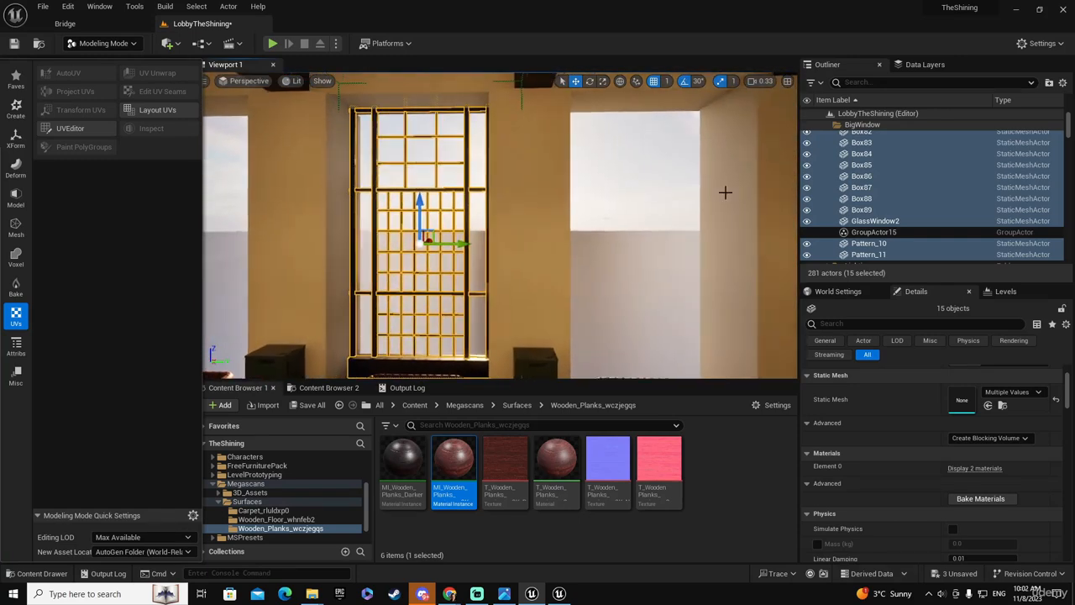
{"action": "left_click", "coordinate": [667, 81]}
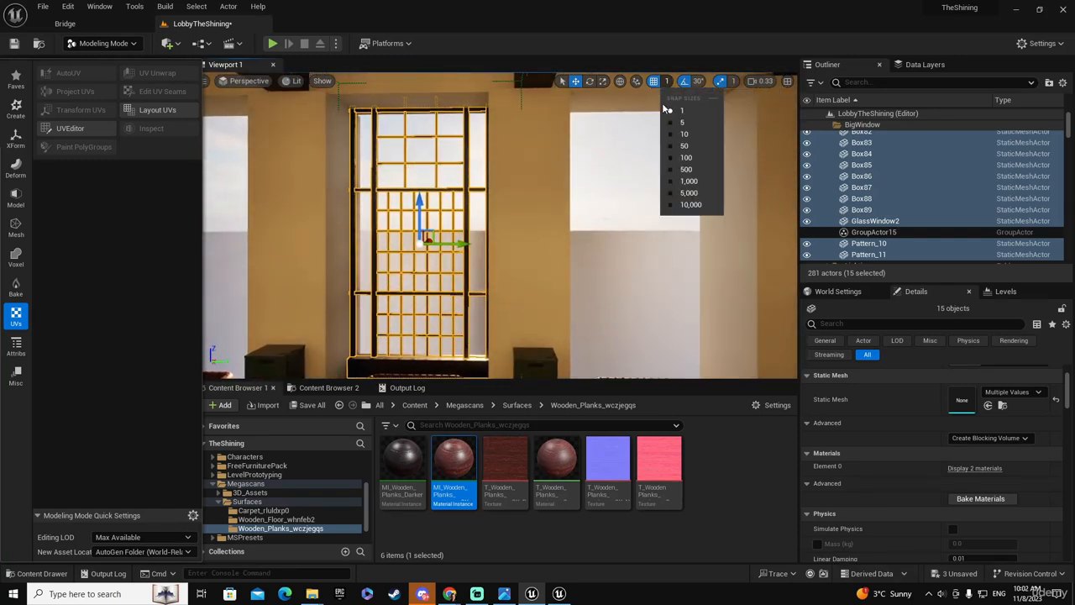
{"action": "left_click", "coordinate": [685, 146]}
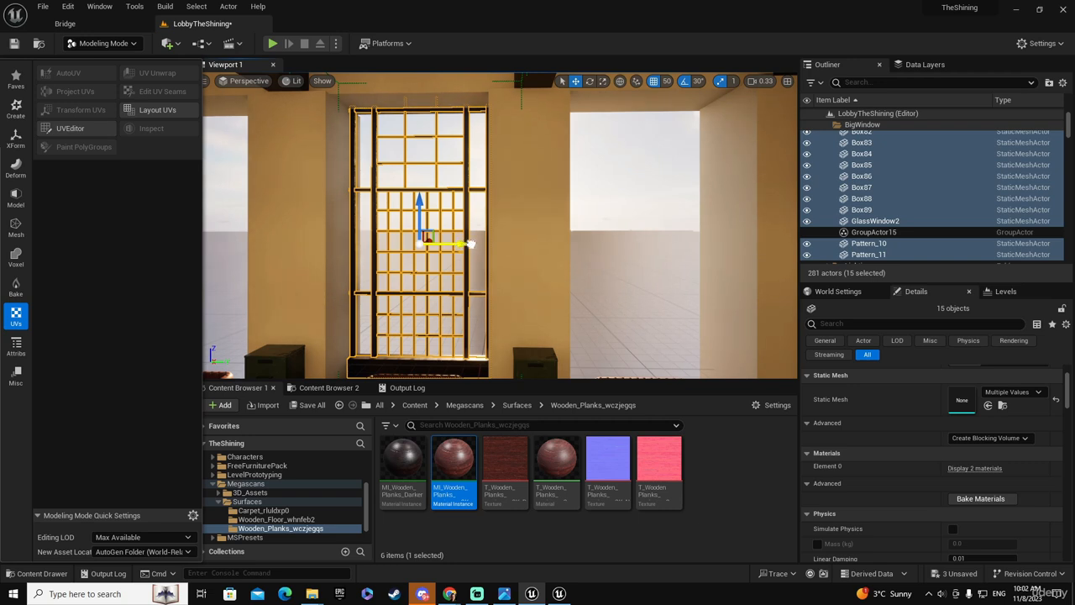
{"action": "left_click_drag", "start_coordinate": [471, 243], "coordinate": [677, 244], "text": "alt"}
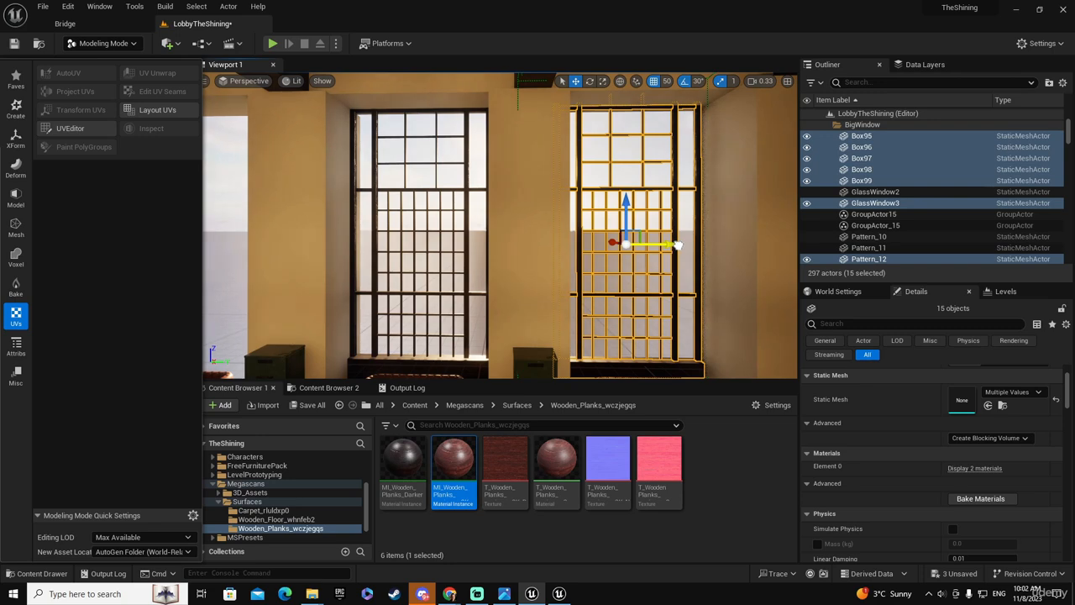
Set the position grid snap to 5 and shift the duplicated window along the Y axis toward the edge of its opening.
{"action": "key", "text": "f"}
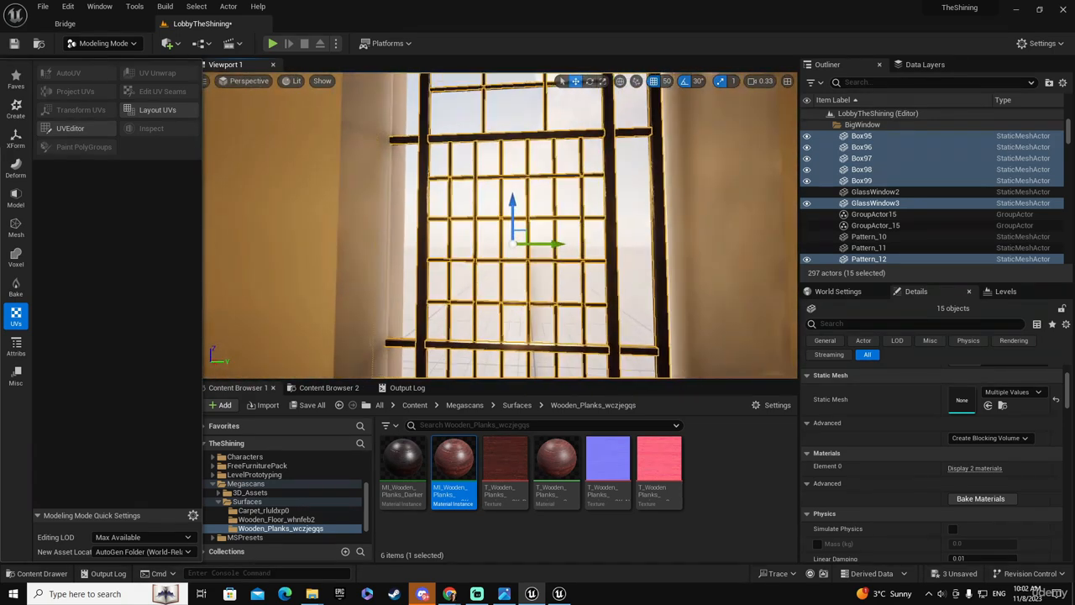
{"action": "left_click", "coordinate": [667, 81]}
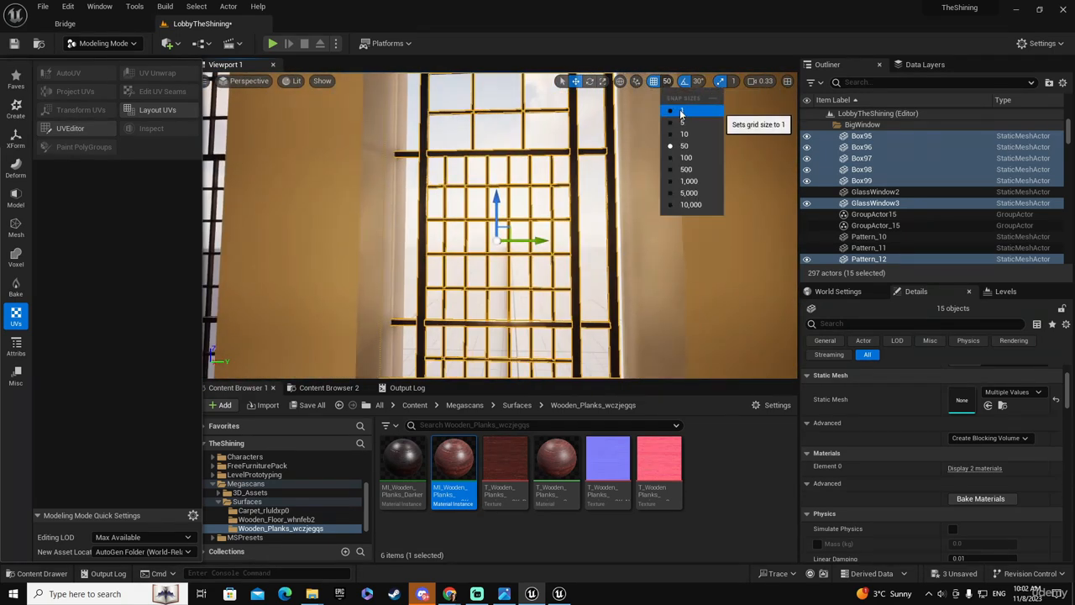
{"action": "left_click", "coordinate": [681, 113]}
{"action": "left_click", "coordinate": [666, 82]}
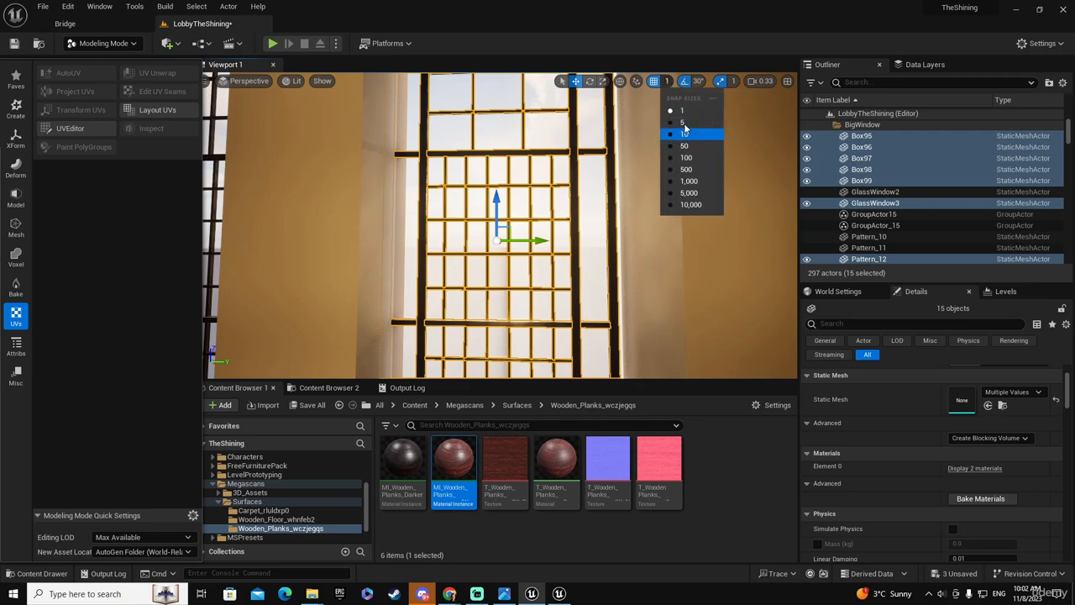
{"action": "left_click", "coordinate": [681, 124]}
{"action": "left_click_drag", "start_coordinate": [544, 239], "coordinate": [551, 241]}
{"action": "mouse_move", "coordinate": [492, 304]}
{"action": "right_mouse_down"}
{"action": "mouse_move", "coordinate": [475, 301]}
{"action": "mouse_move", "coordinate": [453, 336]}
{"action": "mouse_move", "coordinate": [504, 310]}
{"action": "mouse_move", "coordinate": [609, 312]}
{"action": "mouse_move", "coordinate": [492, 300]}
{"action": "right_mouse_up"}
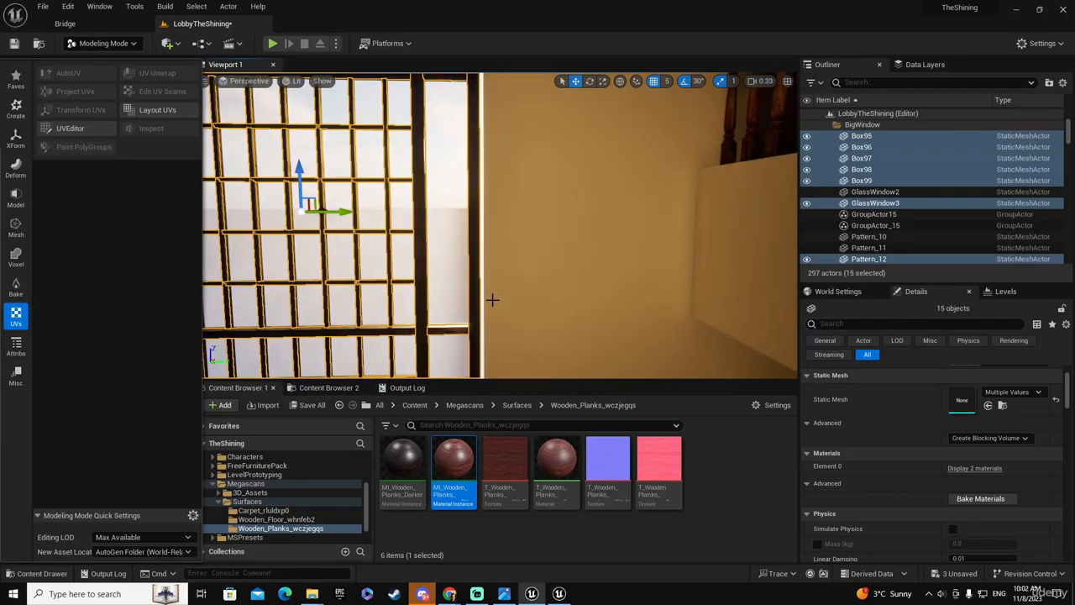
Set the position grid snap to 1 and fine-adjust the duplicated window along the Y axis to fit its opening.
{"action": "left_click", "coordinate": [667, 81]}
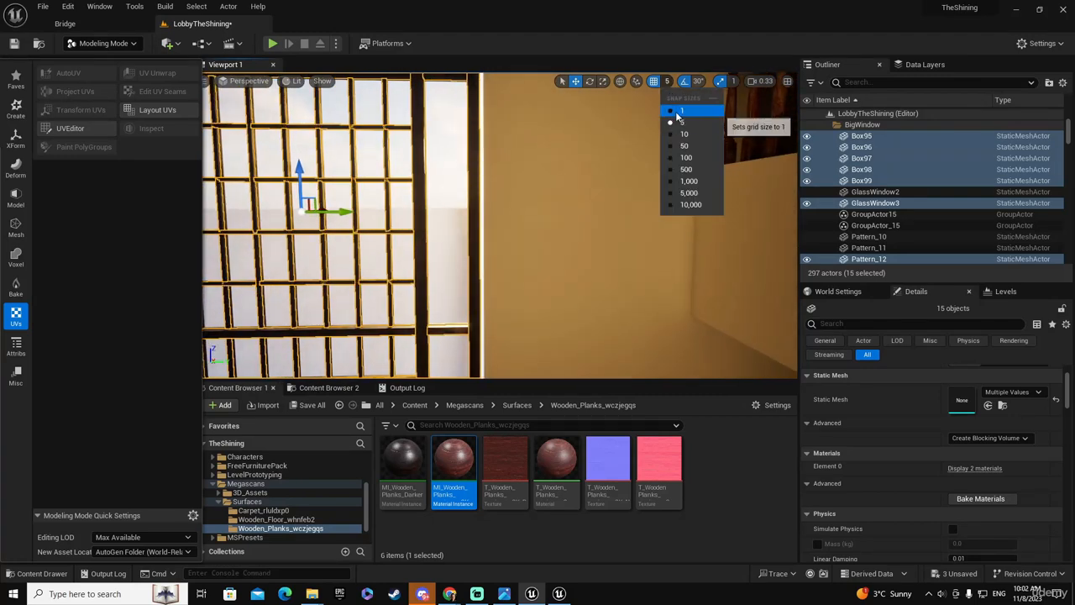
{"action": "left_click", "coordinate": [681, 110]}
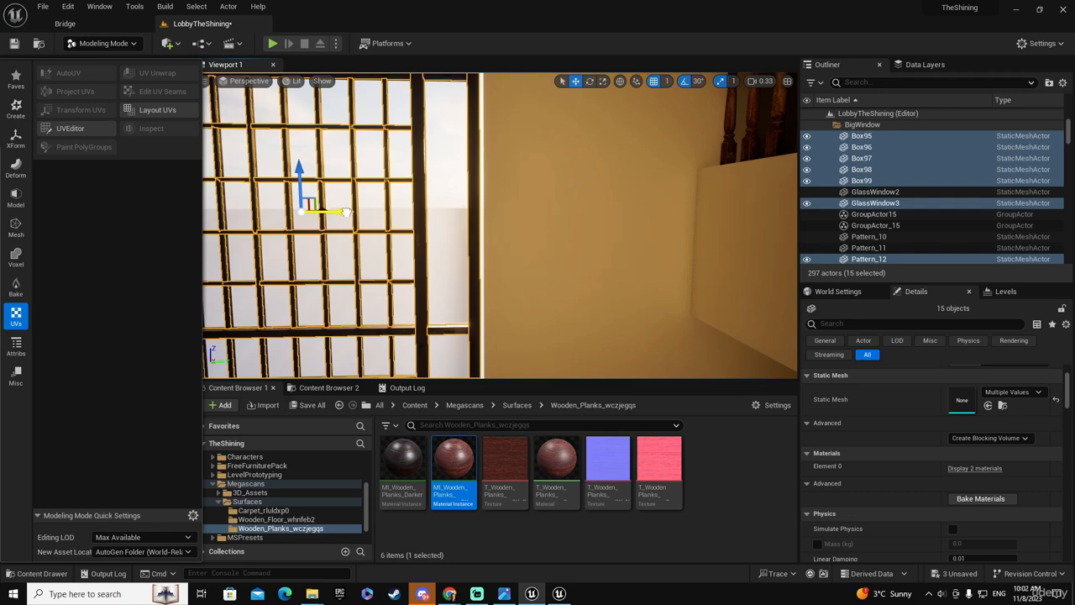
{"action": "left_click_drag", "start_coordinate": [346, 211], "coordinate": [659, 200]}
{"action": "key", "text": "s"}
{"action": "mouse_move", "coordinate": [660, 200]}
{"action": "right_mouse_down"}
{"action": "mouse_move", "coordinate": [649, 185]}
{"action": "mouse_move", "coordinate": [663, 210]}
{"action": "right_mouse_up"}
{"action": "mouse_move", "coordinate": [379, 227]}
{"action": "right_mouse_down"}
{"action": "mouse_move", "coordinate": [361, 228]}
{"action": "mouse_move", "coordinate": [372, 228]}
{"action": "right_mouse_up"}
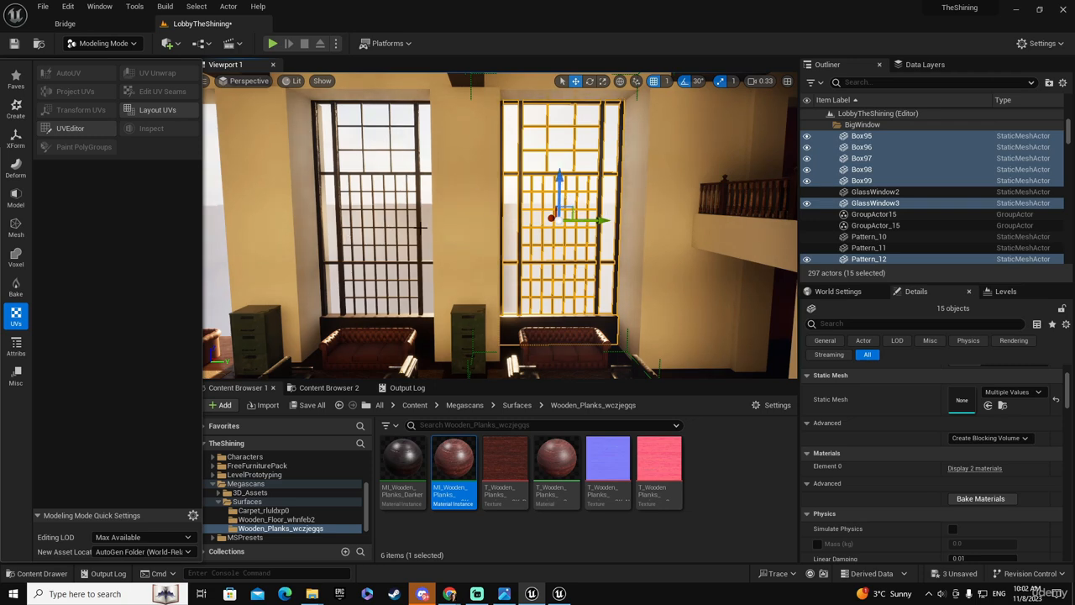
Add the original window group to the selection with its copy and set the position grid snap to 10.
{"action": "left_click", "coordinate": [417, 206], "text": "ctrl"}
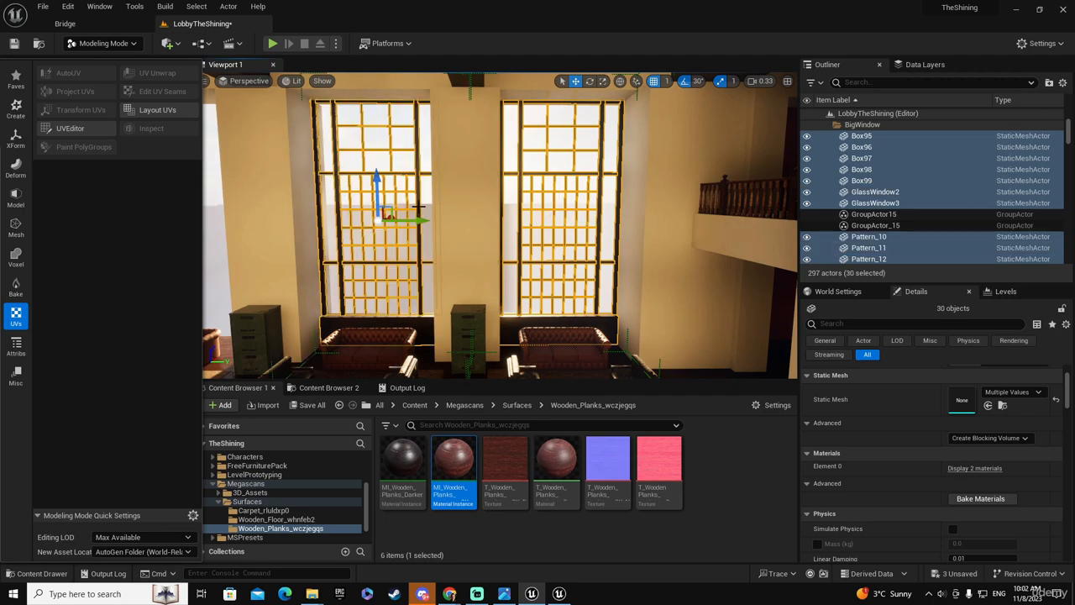
{"action": "key", "text": "a"}
{"action": "mouse_move", "coordinate": [417, 205]}
{"action": "right_mouse_down"}
{"action": "mouse_move", "coordinate": [399, 231]}
{"action": "mouse_move", "coordinate": [401, 207]}
{"action": "right_mouse_up"}
{"action": "key", "text": "d"}
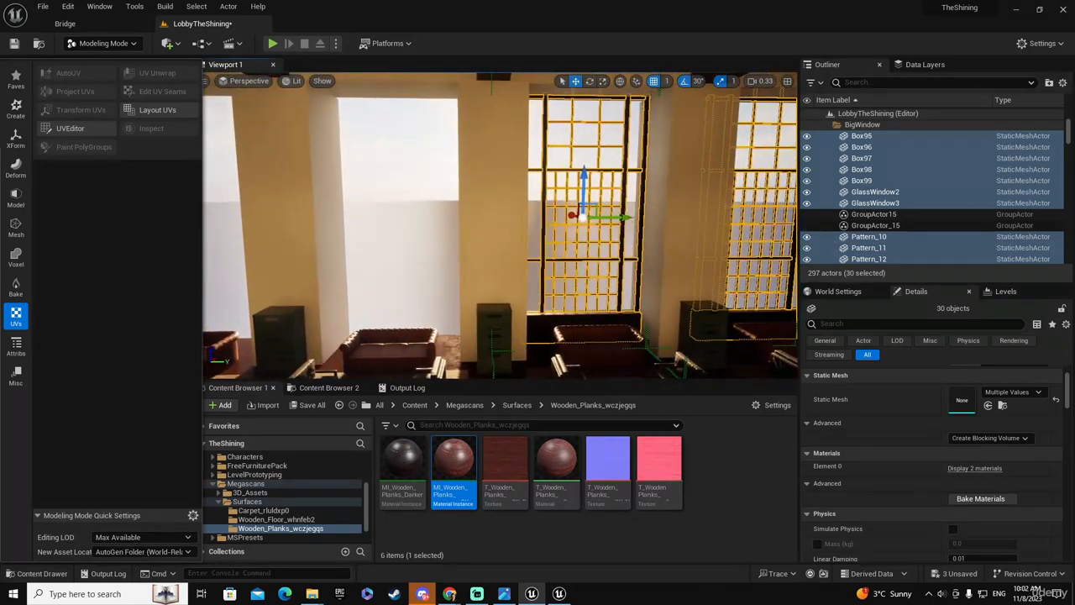
{"action": "left_click", "coordinate": [664, 81]}
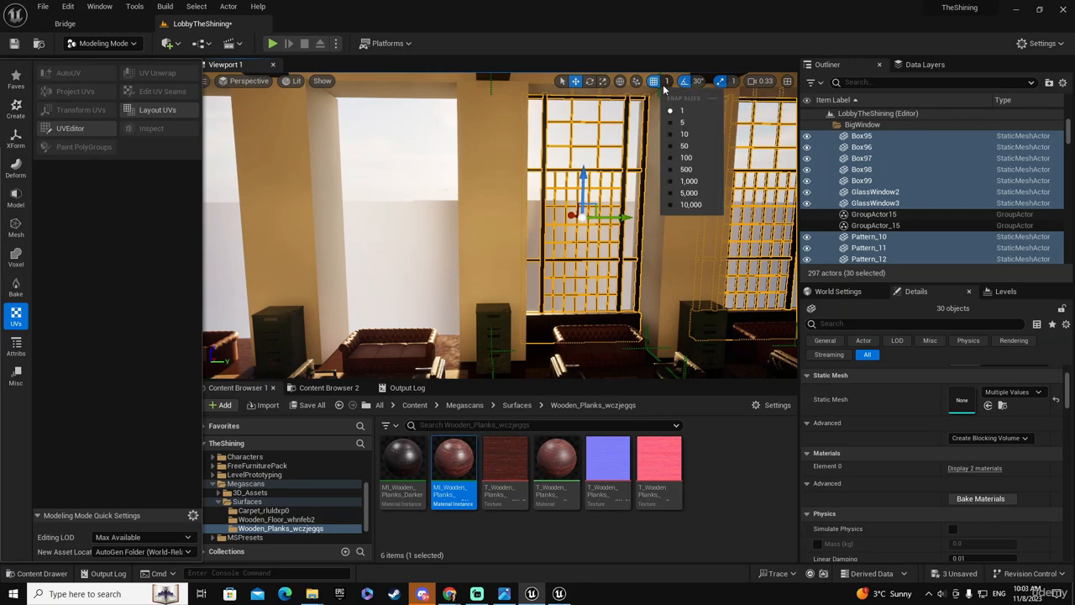
{"action": "left_click", "coordinate": [683, 136]}
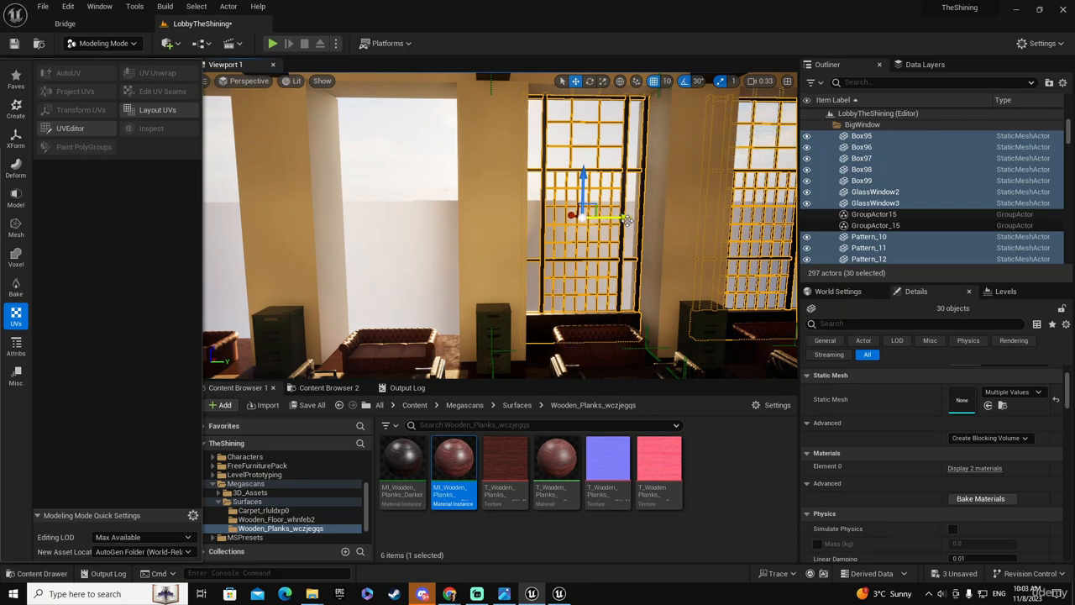
Duplicate both selected windows along the Y axis into the next two empty wall openings and adjust their fit.
{"action": "left_click_drag", "start_coordinate": [627, 220], "coordinate": [410, 233]}
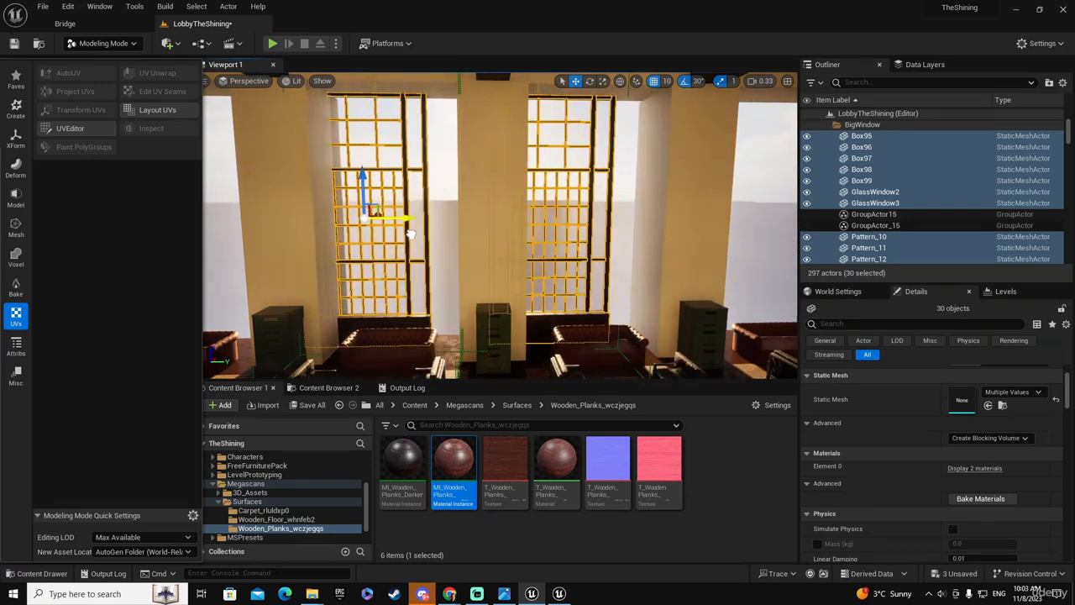
{"action": "key", "text": "ctrl+z"}
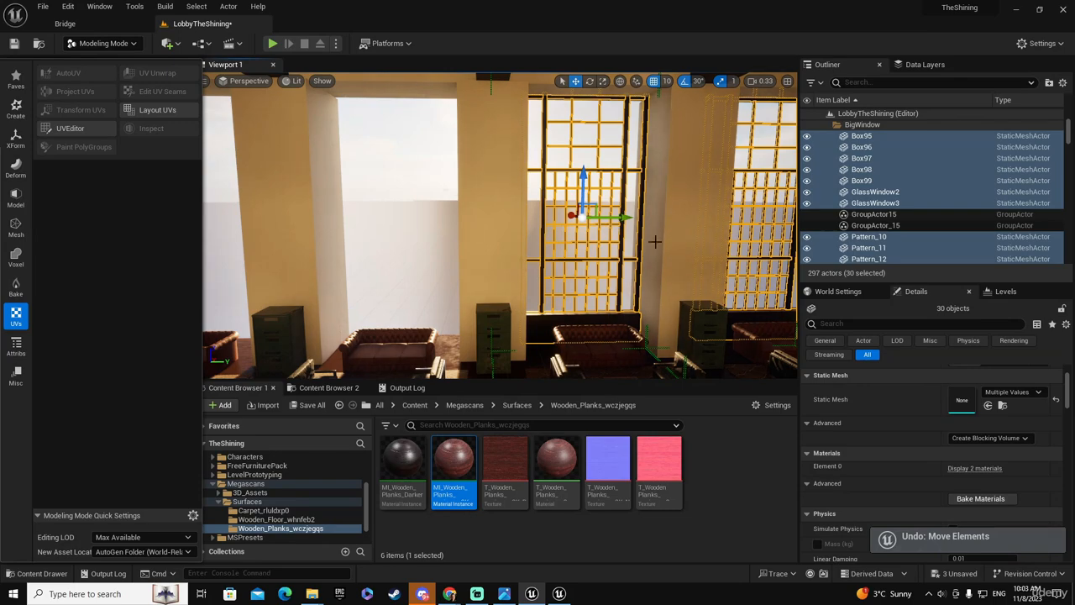
{"action": "left_click_drag", "start_coordinate": [625, 219], "coordinate": [451, 218], "text": "alt"}
{"action": "key", "text": "w"}
{"action": "right_click_drag", "start_coordinate": [450, 218], "coordinate": [427, 227]}
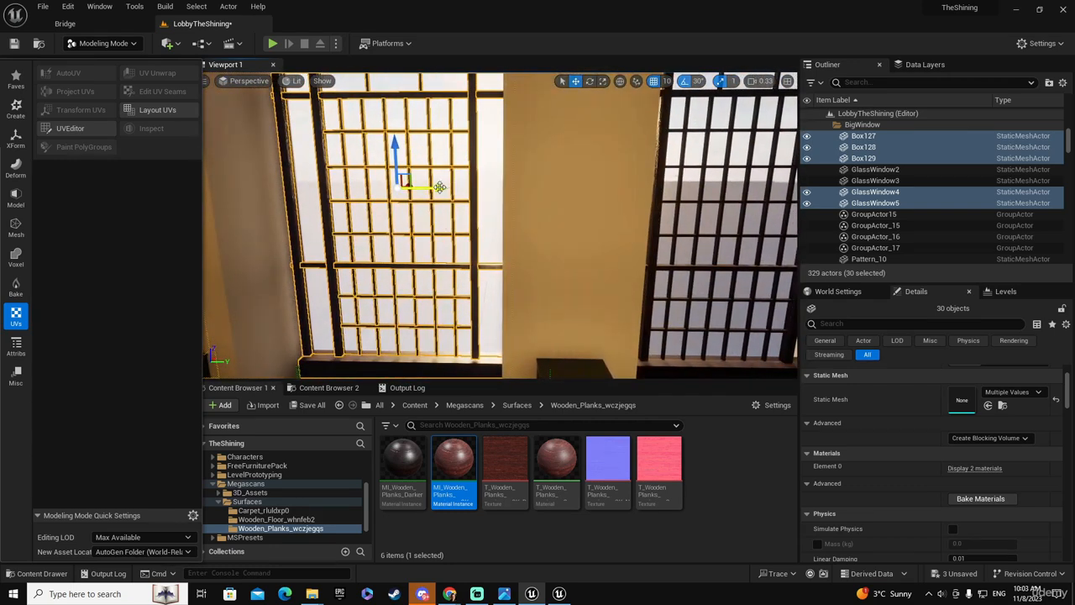
{"action": "left_click_drag", "start_coordinate": [438, 186], "coordinate": [430, 187]}
Save all modified content, including the lobby level.
{"action": "right_click_drag", "start_coordinate": [446, 186], "coordinate": [267, 134]}
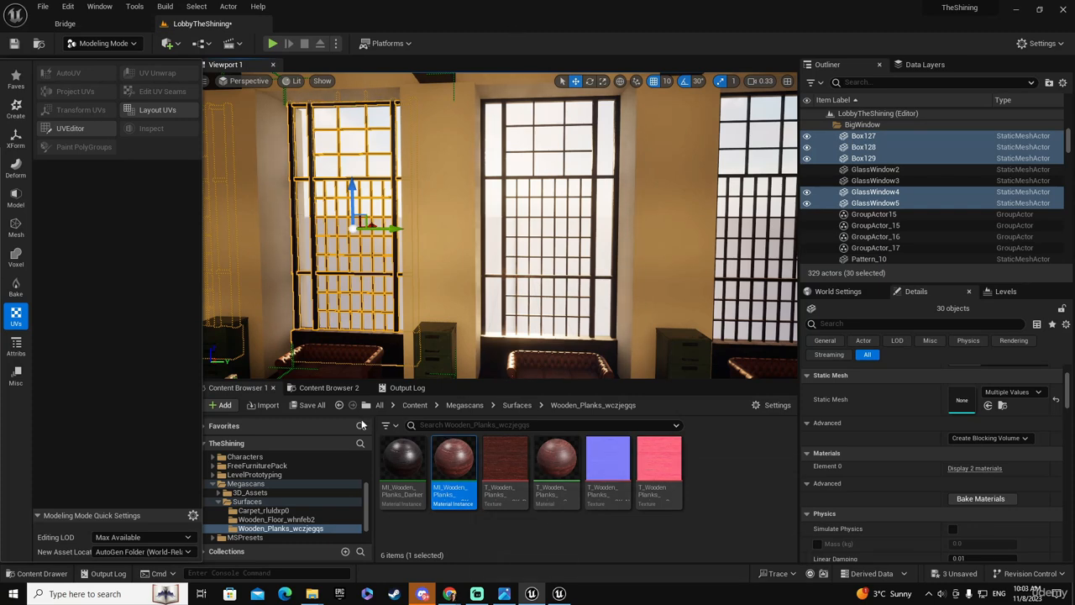
{"action": "left_click", "coordinate": [309, 405]}
{"action": "left_click", "coordinate": [628, 424]}
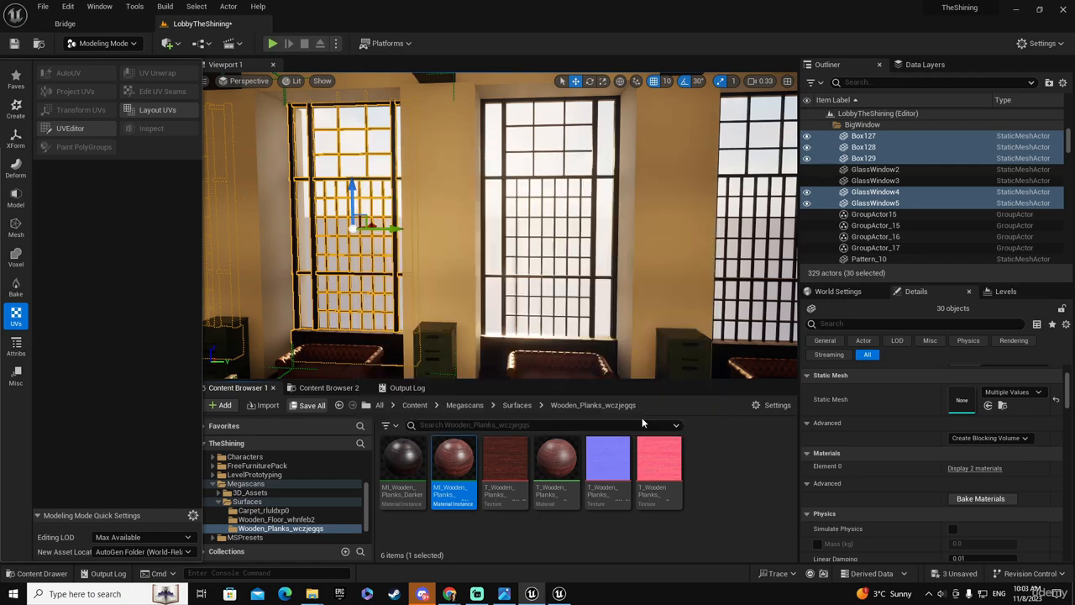
Switch the viewport to Unlit view mode and examine the windows placed along the lobby wall.
{"action": "right_click_drag", "start_coordinate": [608, 288], "coordinate": [477, 280]}
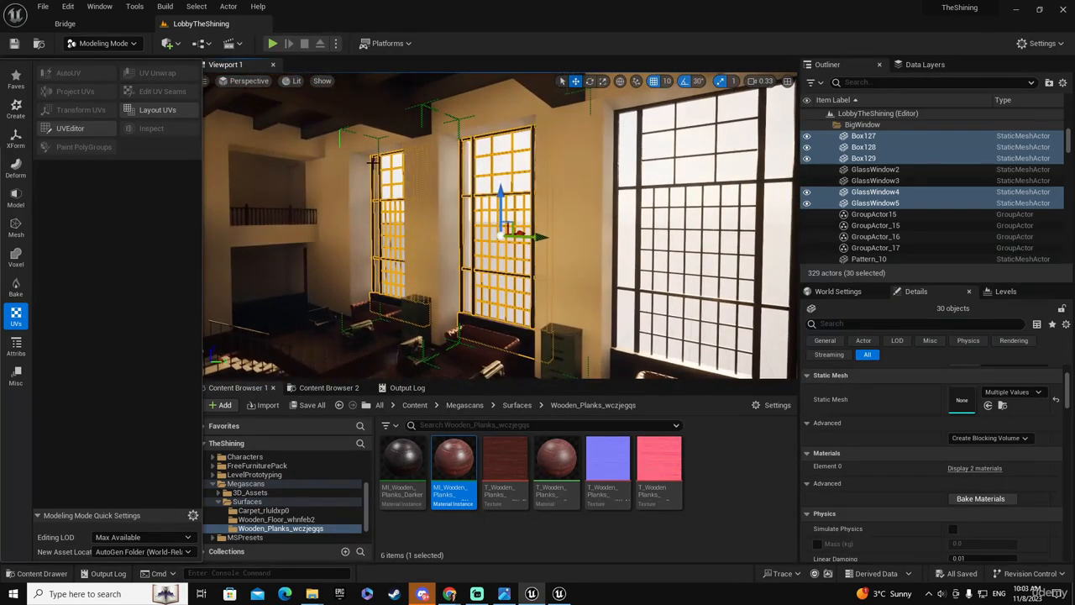
{"action": "left_click", "coordinate": [295, 81]}
{"action": "left_click", "coordinate": [323, 125]}
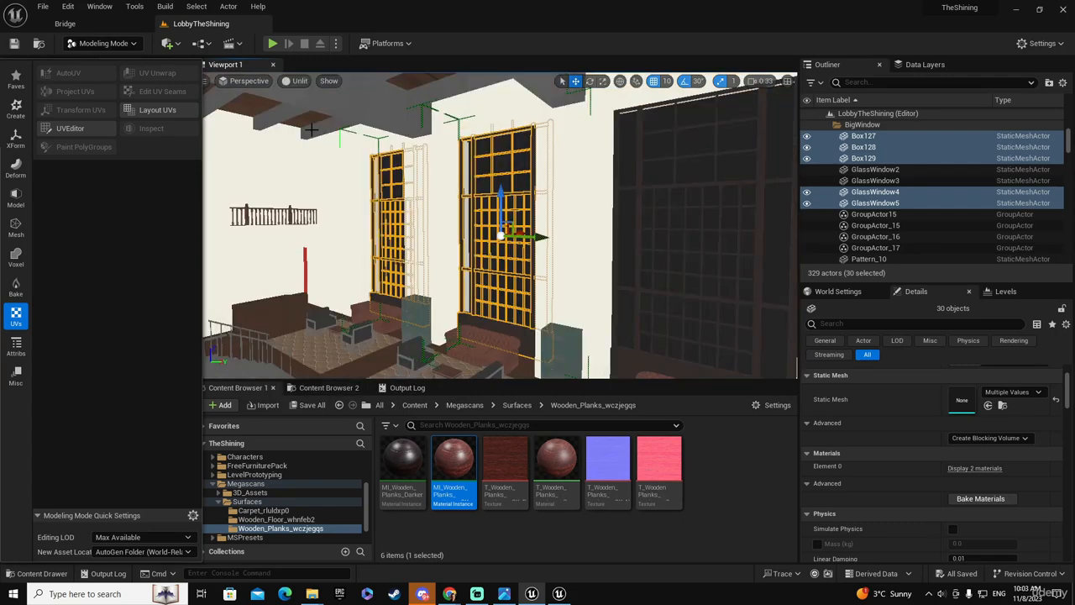
{"action": "mouse_move", "coordinate": [725, 267]}
{"action": "right_mouse_down"}
{"action": "mouse_move", "coordinate": [790, 290]}
{"action": "mouse_move", "coordinate": [869, 265]}
{"action": "mouse_move", "coordinate": [878, 304]}
{"action": "mouse_move", "coordinate": [586, 286]}
{"action": "mouse_move", "coordinate": [588, 275]}
{"action": "mouse_move", "coordinate": [651, 290]}
{"action": "mouse_move", "coordinate": [652, 258]}
{"action": "mouse_move", "coordinate": [623, 284]}
{"action": "mouse_move", "coordinate": [662, 273]}
{"action": "mouse_move", "coordinate": [725, 284]}
{"action": "right_mouse_up"}
{"action": "key", "text": "w"}
{"action": "key", "text": "a"}
{"action": "key", "text": "w"}
{"action": "key", "text": "w"}
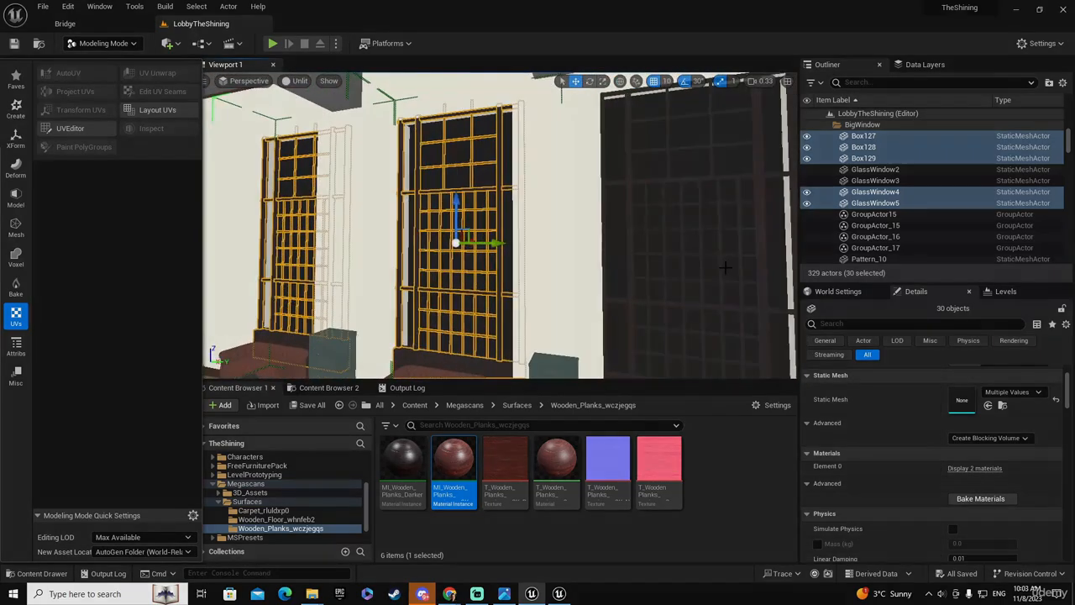